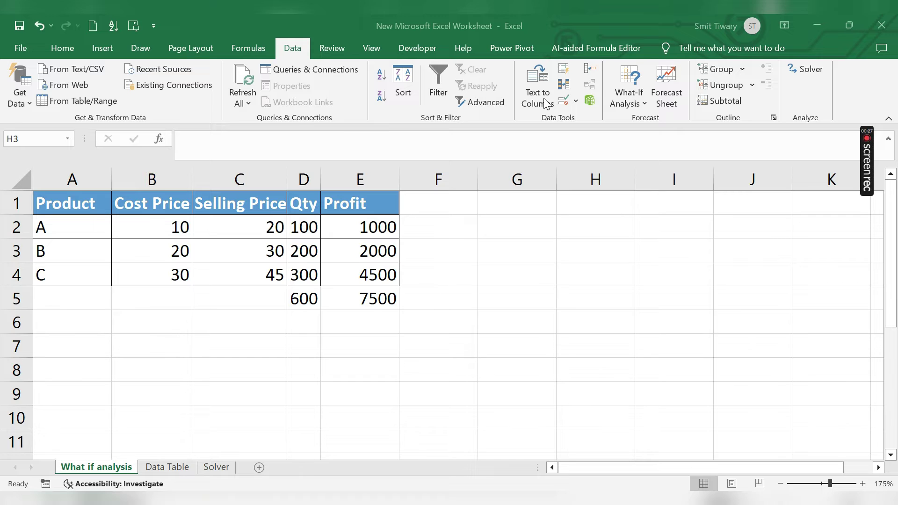
pyautogui.click(634, 104)
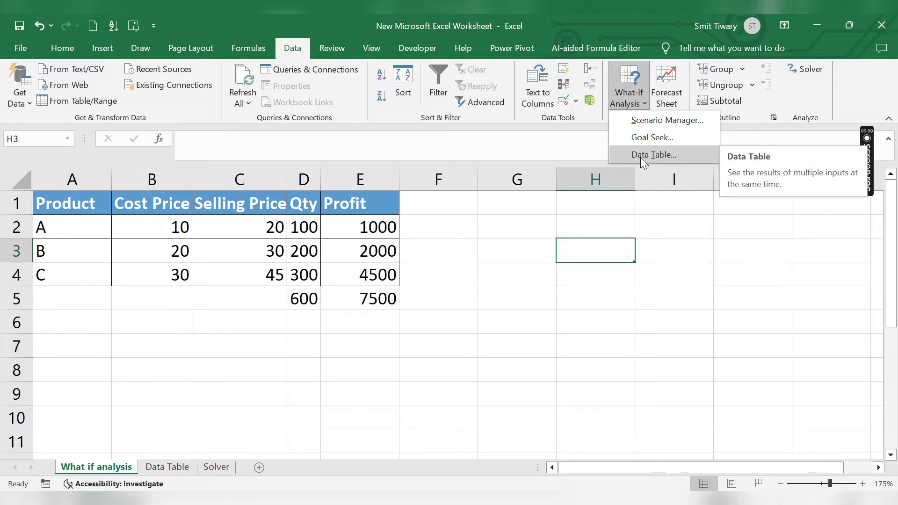
pyautogui.click(679, 274)
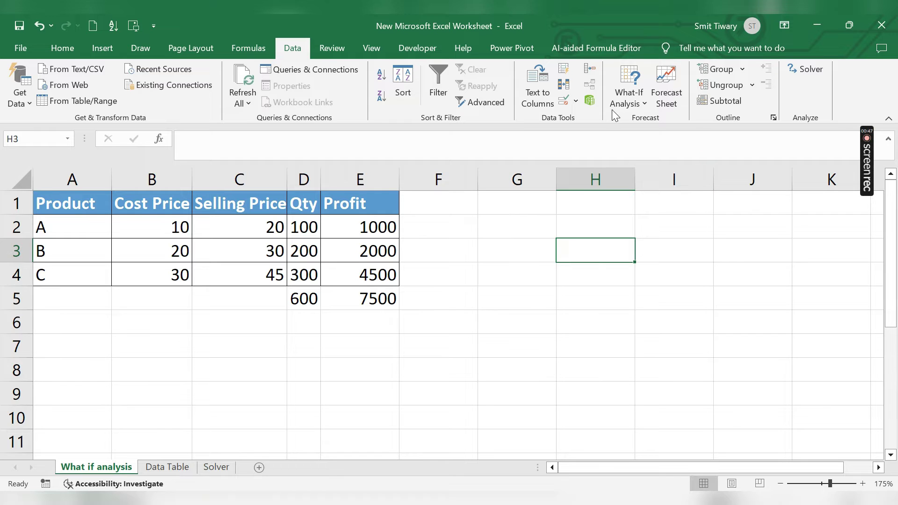
pyautogui.click(624, 108)
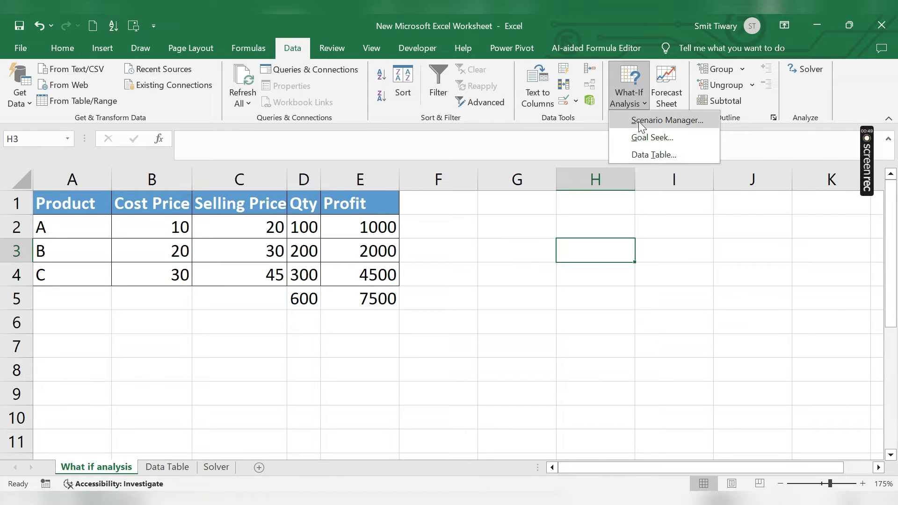
pyautogui.click(520, 320)
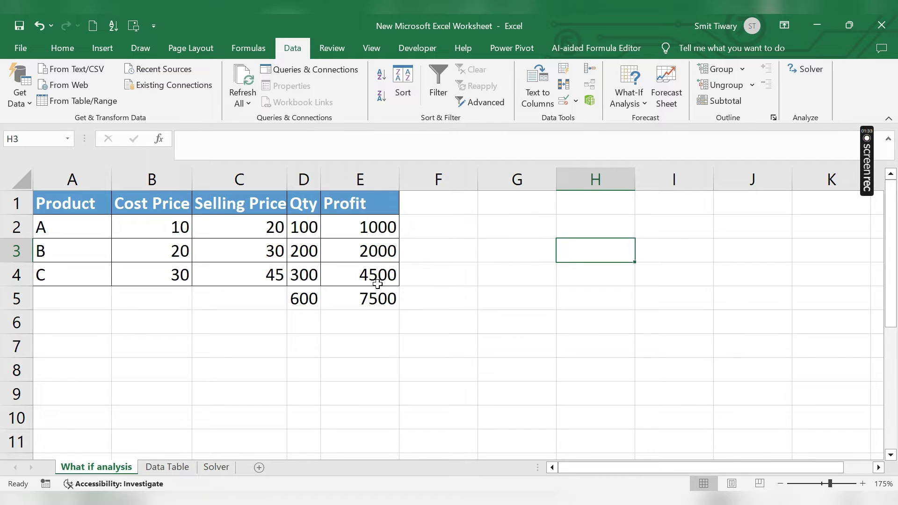
# - Inspect the formulas behind product A's profit and the quantity and profit totals, and product A's input cells
pyautogui.click(370, 228)
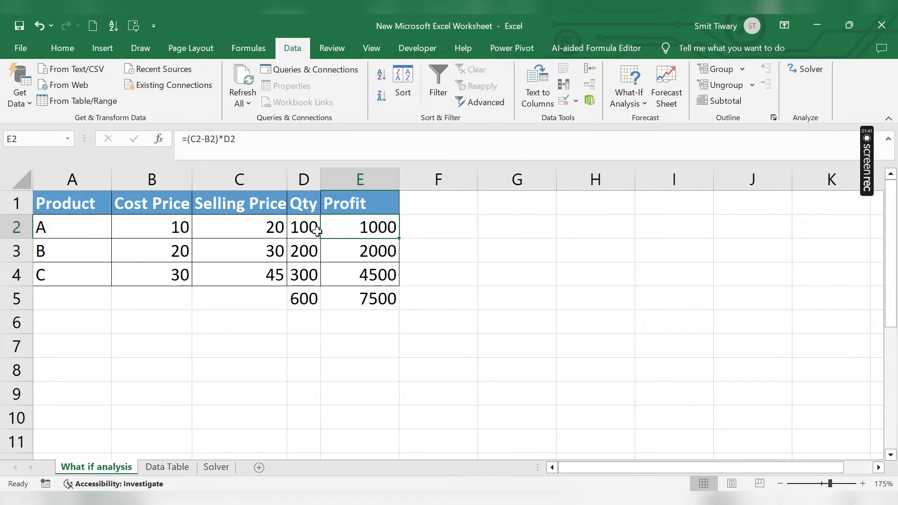
pyautogui.click(300, 296)
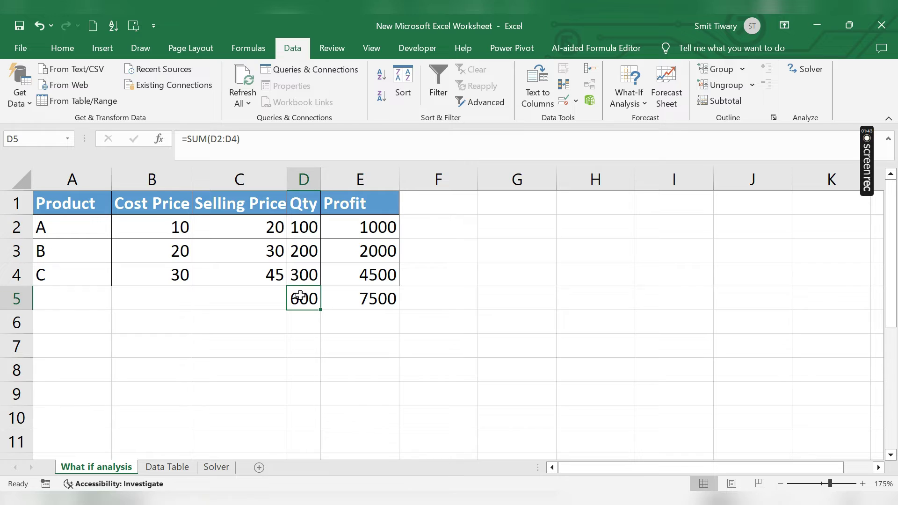
pyautogui.click(377, 291)
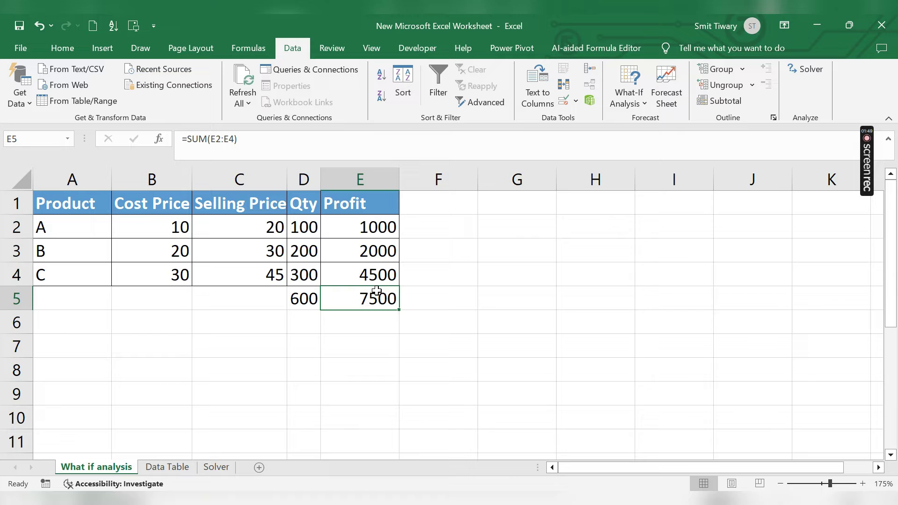
pyautogui.click(477, 322)
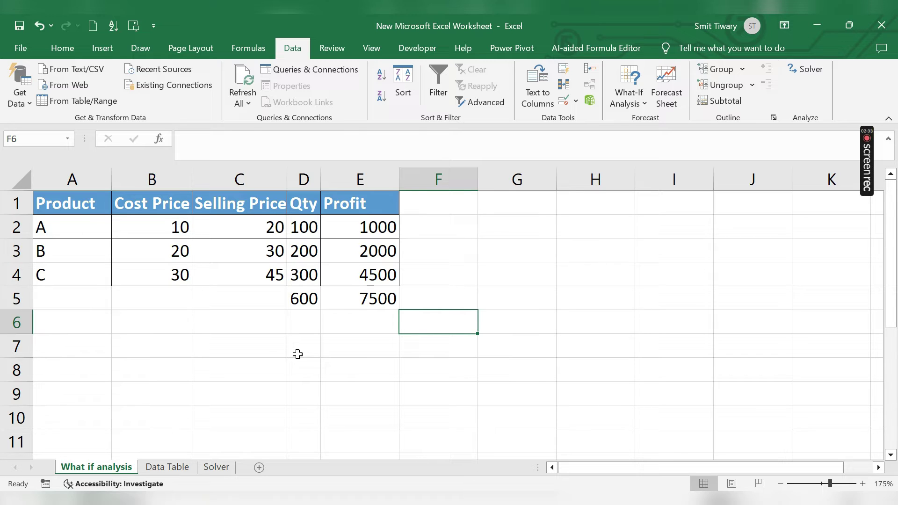
pyautogui.click(387, 298)
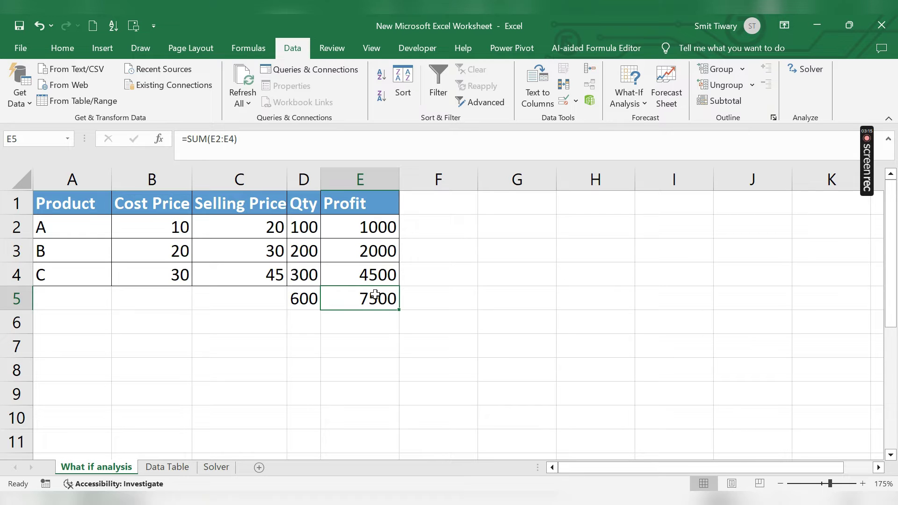
pyautogui.click(357, 194)
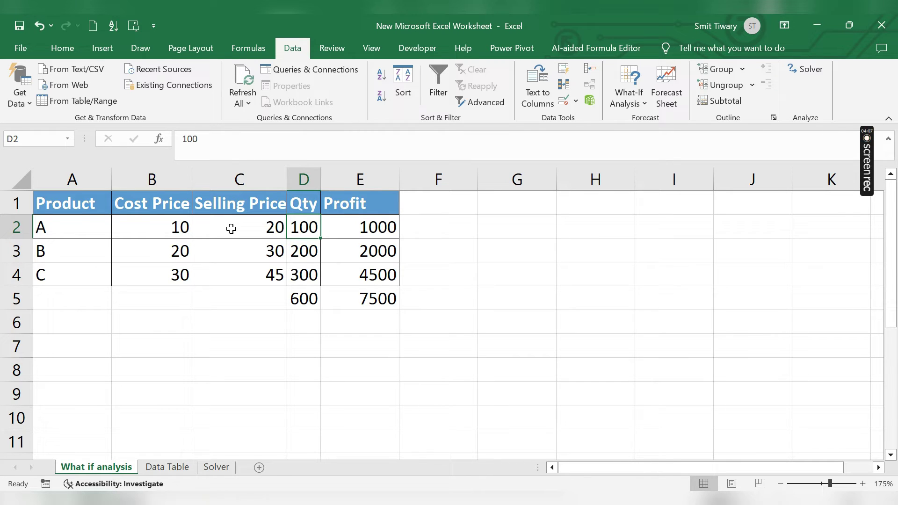
pyautogui.click(160, 234)
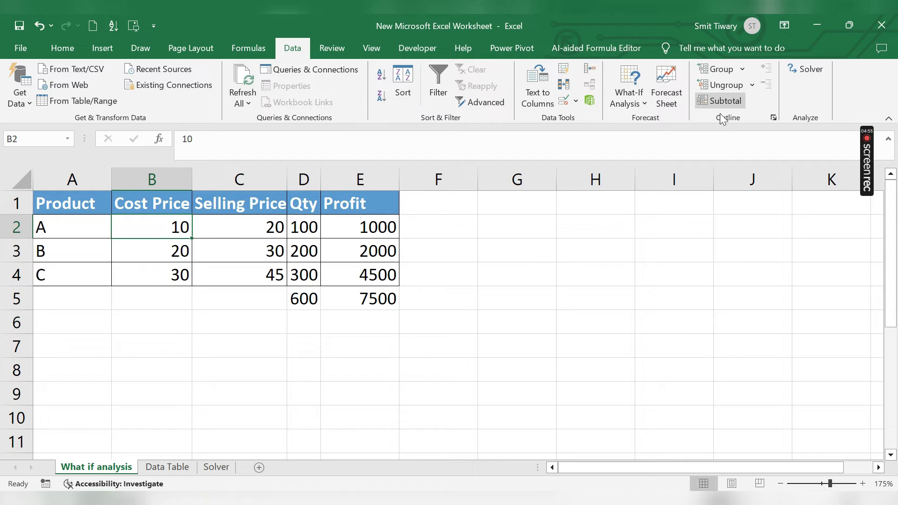
# - Open the Scenario Manager, delete the existing scenario "a", and move the dialog clear of the product table
pyautogui.click(629, 105)
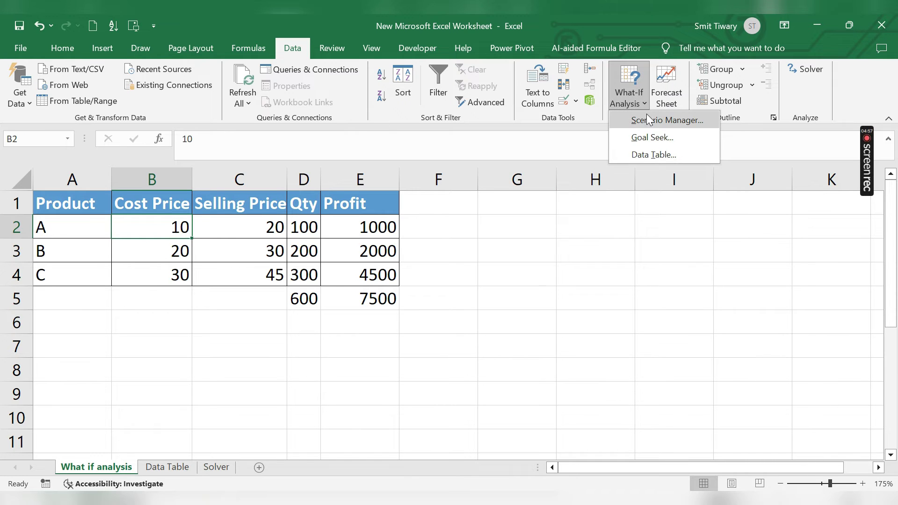
pyautogui.click(648, 119)
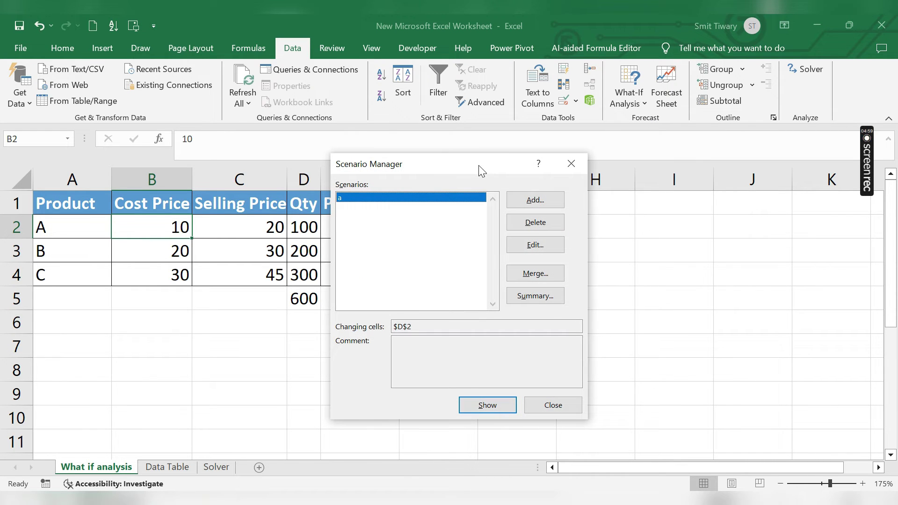
pyautogui.click(523, 225)
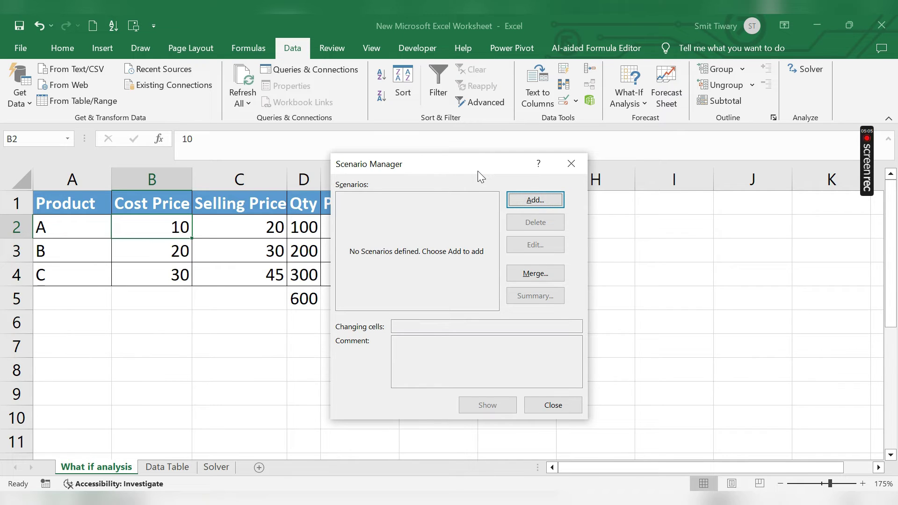
pyautogui.moveTo(478, 170); pyautogui.dragTo(570, 181)
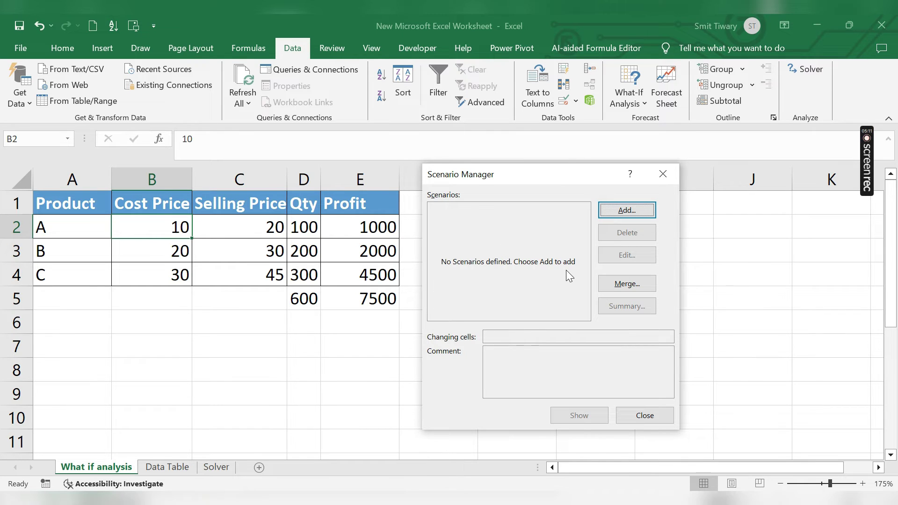
# - Start a new scenario and clear its default comment
pyautogui.click(631, 210)
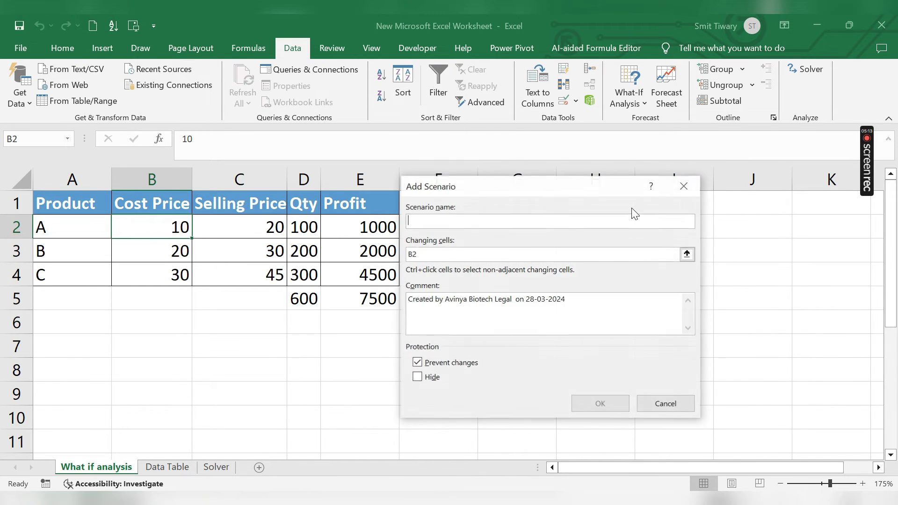
pyautogui.click(578, 301)
pyautogui.doubleClick(578, 301)
pyautogui.press('BackSpace')
pyautogui.press('BackSpace')
pyautogui.press('BackSpace')
pyautogui.press('BackSpace')
pyautogui.press('BackSpace')
pyautogui.press('BackSpace')
pyautogui.press('BackSpace')
pyautogui.press('BackSpace')
pyautogui.press('BackSpace')
pyautogui.press('BackSpace')
pyautogui.press('BackSpace')
pyautogui.press('BackSpace')
pyautogui.press('BackSpace')
pyautogui.press('BackSpace')
pyautogui.press('BackSpace')
pyautogui.press('BackSpace')
pyautogui.press('BackSpace')
pyautogui.press('BackSpace')
pyautogui.press('BackSpace')
pyautogui.press('BackSpace')
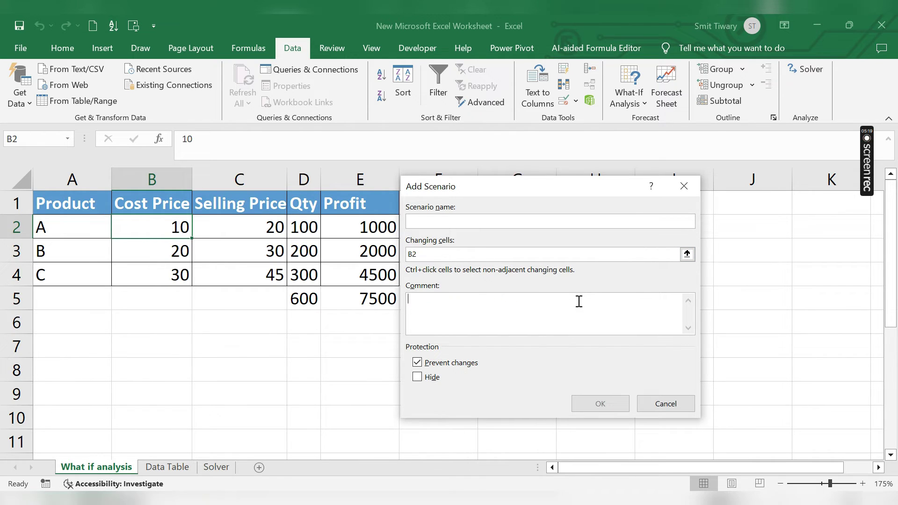
# - Name the new scenario "Increase A"
pyautogui.click(430, 223)
pyautogui.write('Increase A')
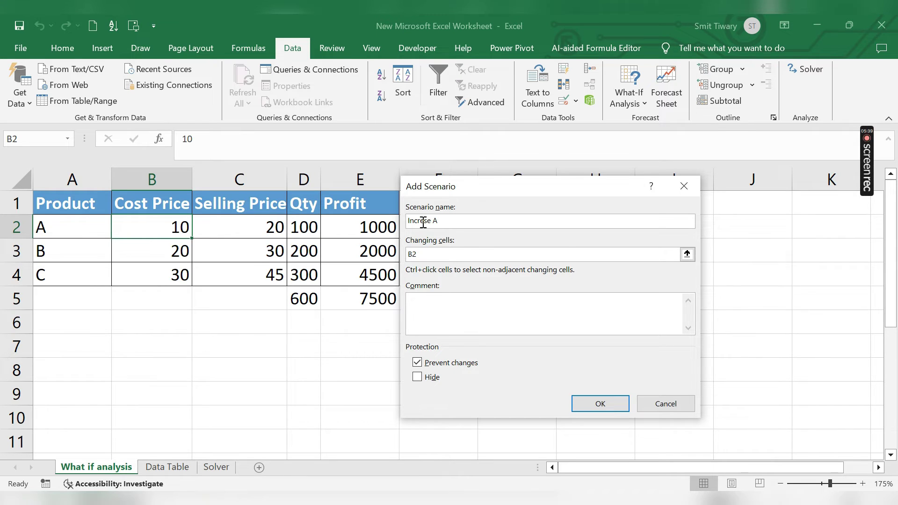
pyautogui.click(423, 222)
pyautogui.write('a')
pyautogui.click(485, 225)
# - Make product A's quantity in D2 the changing cell with a scenario value of 200, and continue to another new scenario
pyautogui.click(433, 256)
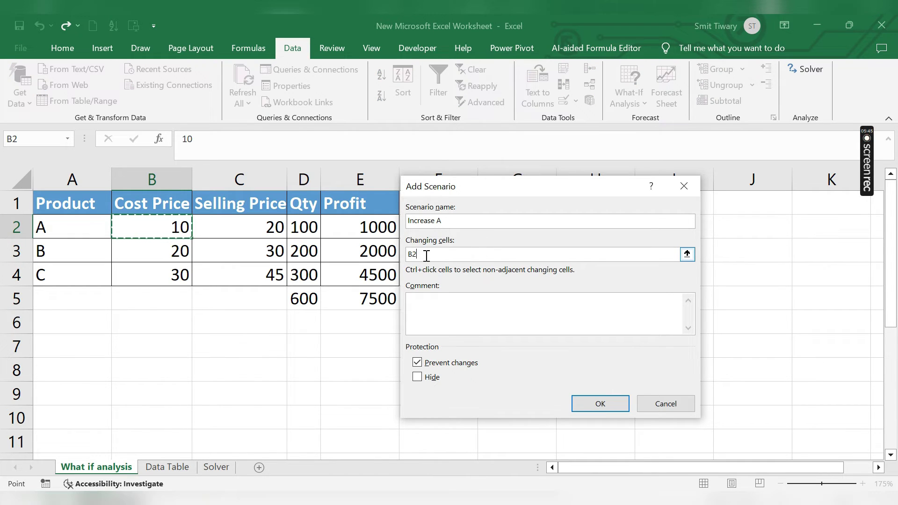
pyautogui.click(304, 227)
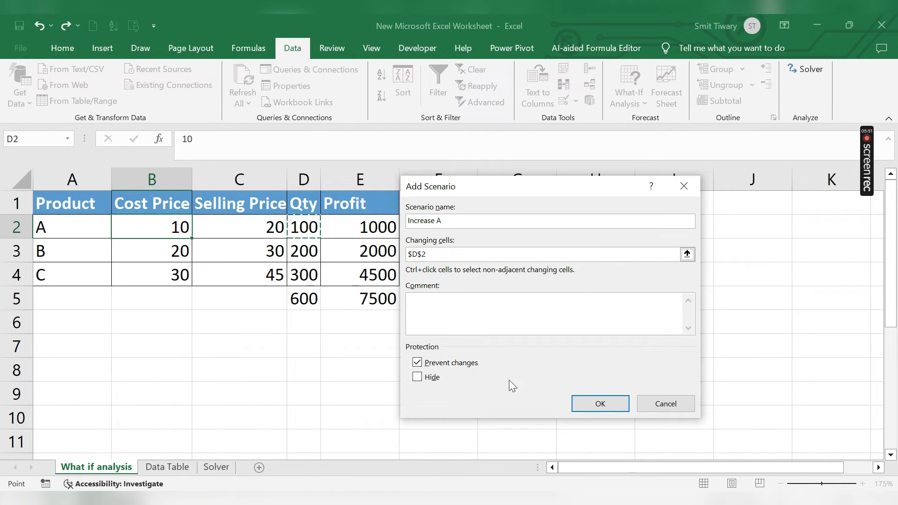
pyautogui.click(598, 404)
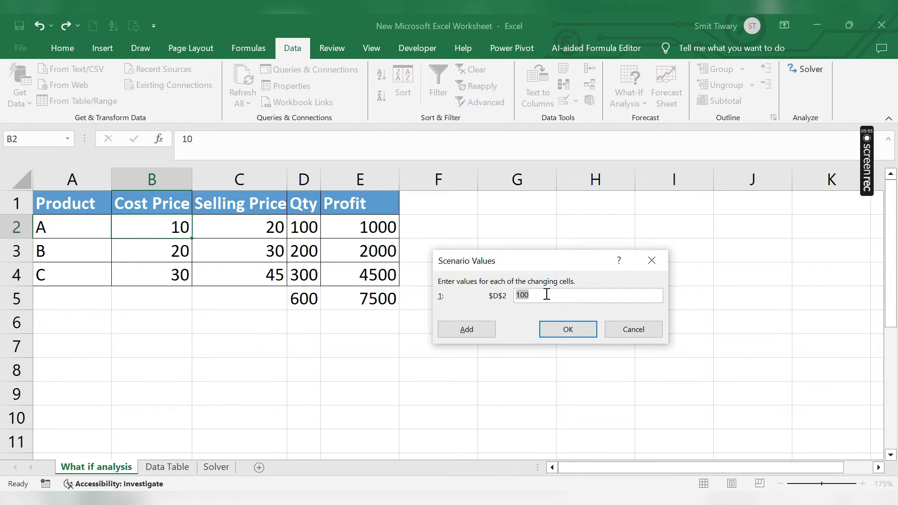
pyautogui.write('200')
pyautogui.click(480, 328)
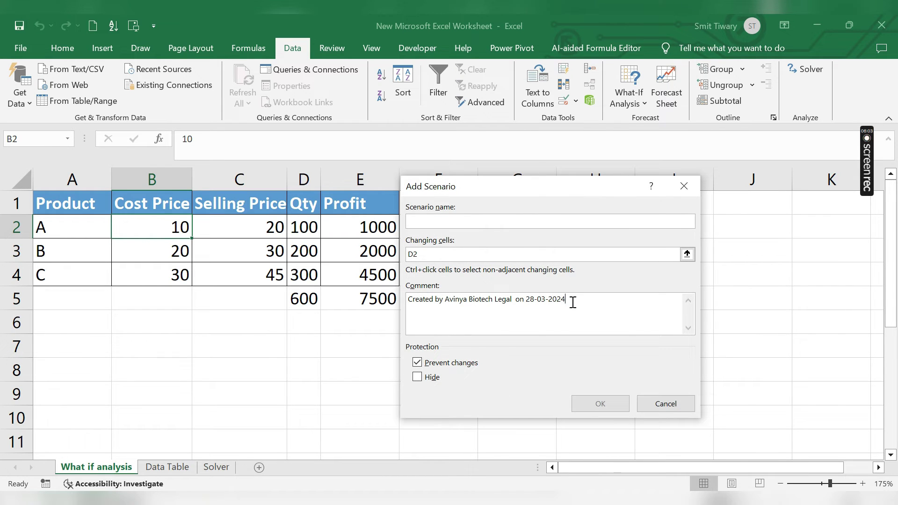
# - Clear the second scenario's default comment and name it "Increase B"
pyautogui.press('BackSpace')
pyautogui.press('BackSpace')
pyautogui.press('BackSpace')
pyautogui.press('BackSpace')
pyautogui.press('BackSpace')
pyautogui.press('BackSpace')
pyautogui.press('BackSpace')
pyautogui.press('BackSpace')
pyautogui.press('BackSpace')
pyautogui.press('BackSpace')
pyautogui.press('BackSpace')
pyautogui.press('BackSpace')
pyautogui.press('BackSpace')
pyautogui.press('BackSpace')
pyautogui.press('BackSpace')
pyautogui.press('BackSpace')
pyautogui.press('BackSpace')
pyautogui.press('BackSpace')
pyautogui.press('BackSpace')
pyautogui.press('BackSpace')
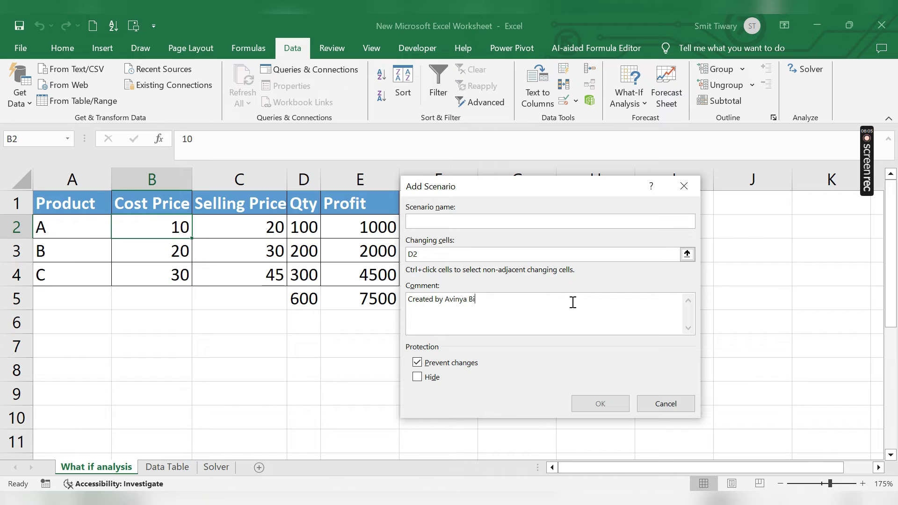
pyautogui.press('BackSpace')
pyautogui.press('BackSpace')
pyautogui.click(443, 217)
pyautogui.write('Inc')
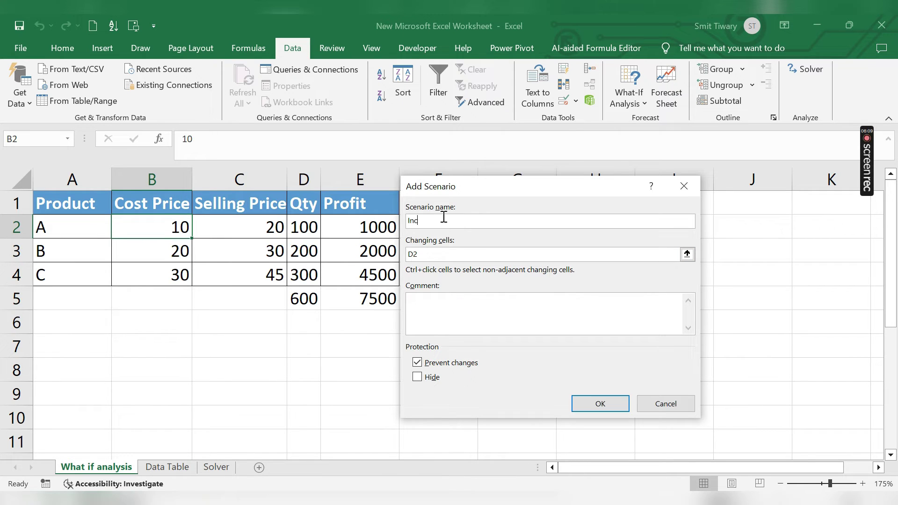
pyautogui.write('rease B')
# - Make product B's quantity in D3 the changing cell with a scenario value of 500, and continue to another new scenario
pyautogui.click(427, 254)
pyautogui.press('BackSpace')
pyautogui.press('BackSpace')
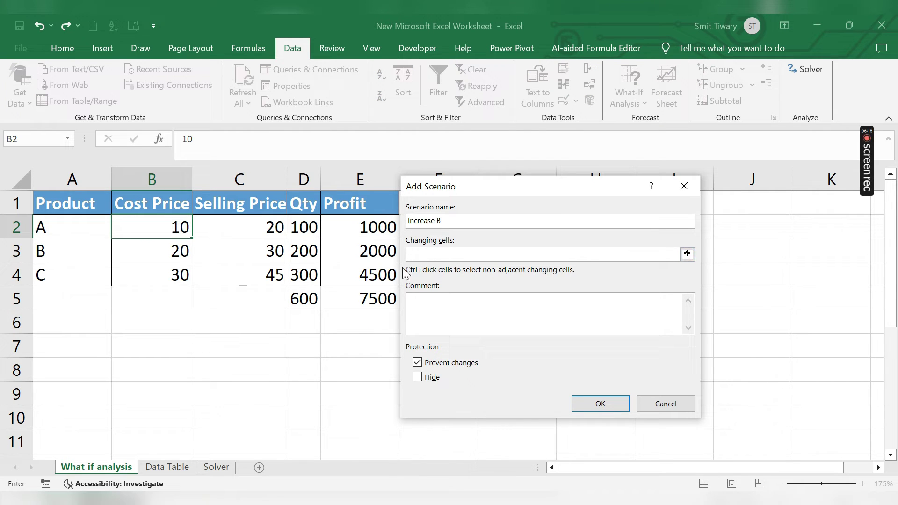
pyautogui.click(302, 252)
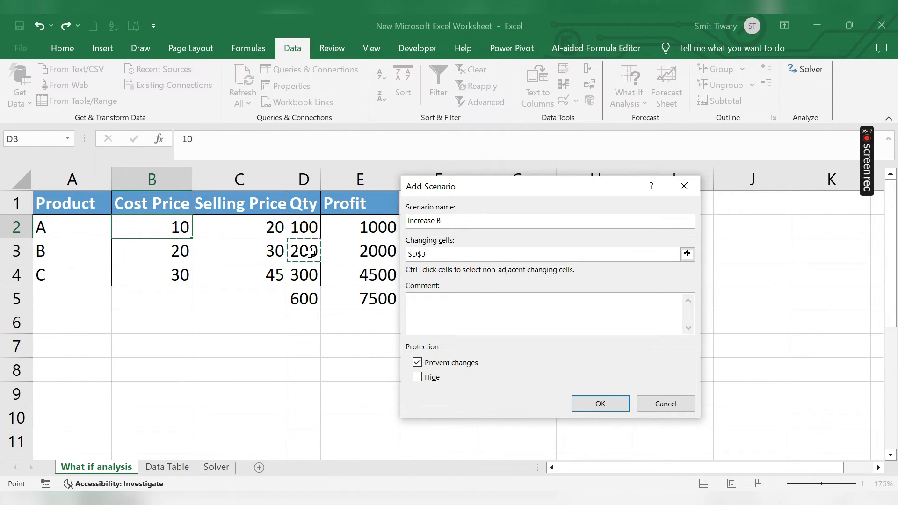
pyautogui.click(596, 407)
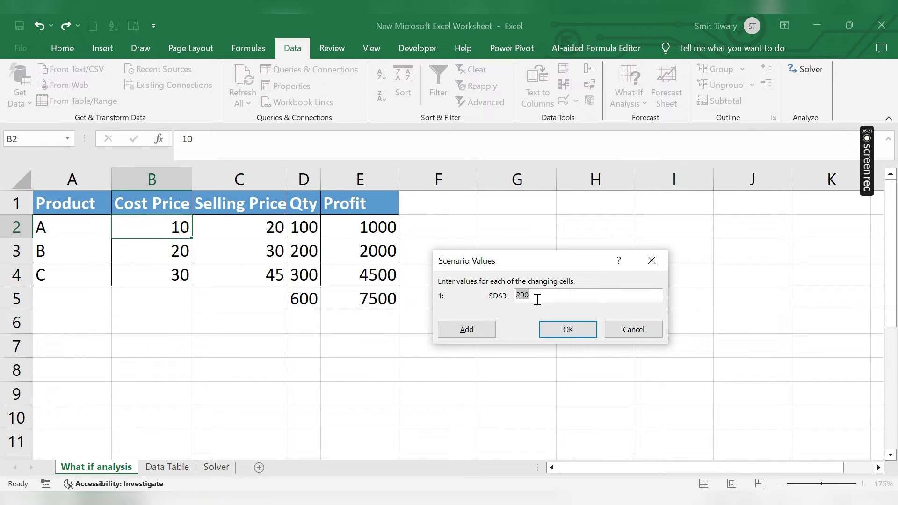
pyautogui.write('500')
pyautogui.click(465, 329)
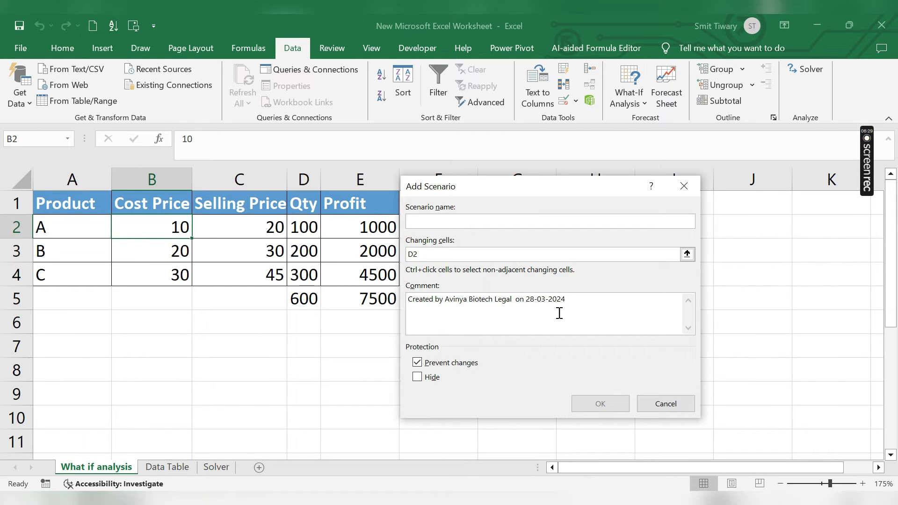
# - Clear the third scenario's default comment and name it "Increase C"
pyautogui.doubleClick(579, 307)
pyautogui.click(578, 306)
pyautogui.moveTo(578, 306); pyautogui.dragTo(398, 296)
pyautogui.press('BackSpace')
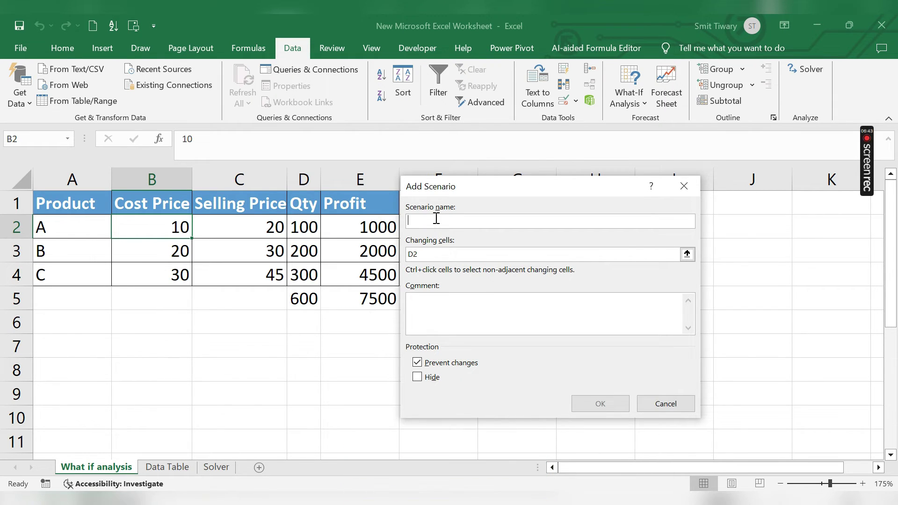
pyautogui.write('Increase')
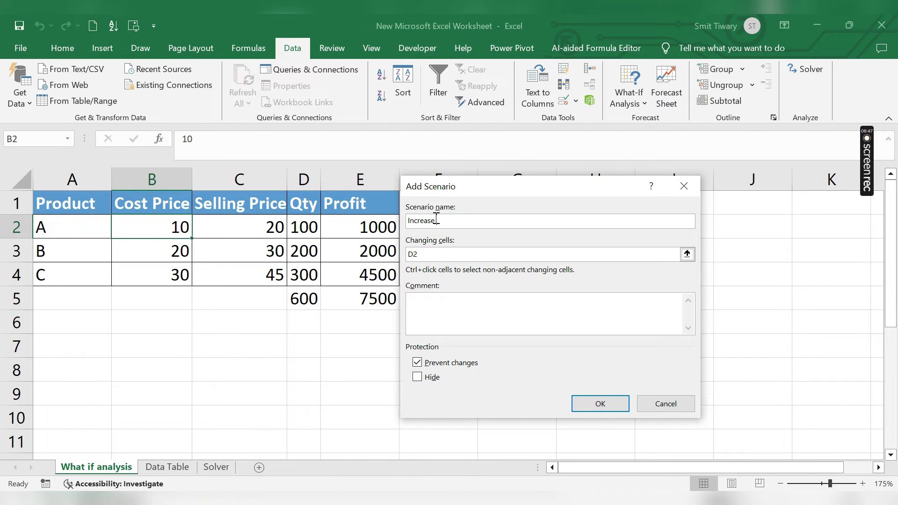
pyautogui.write('C')
# - Make product C's quantity in D4 the changing cell with a scenario value of 175, and return to the scenario list
pyautogui.click(427, 255)
pyautogui.press('BackSpace')
pyautogui.press('BackSpace')
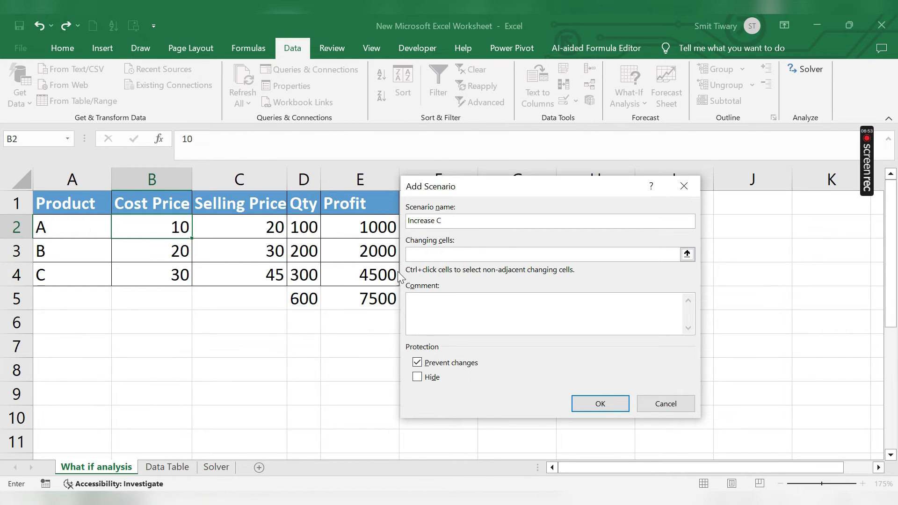
pyautogui.click(307, 274)
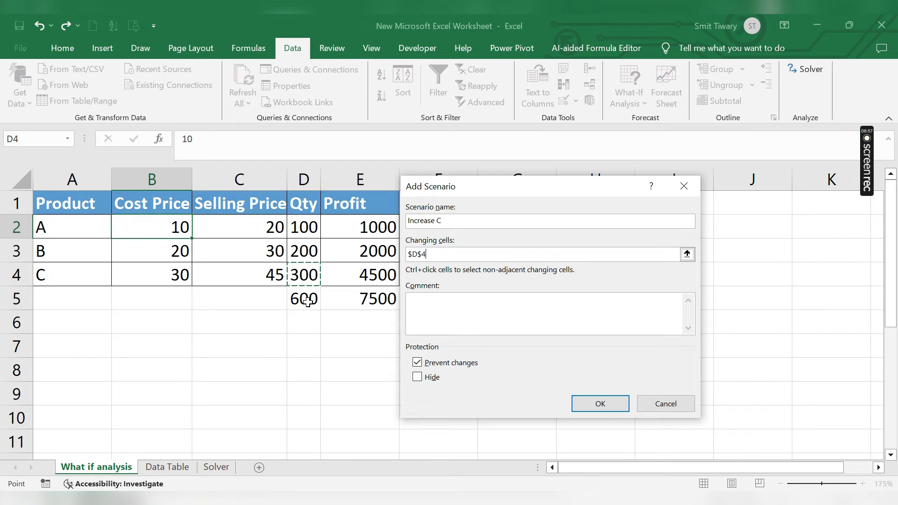
pyautogui.click(603, 404)
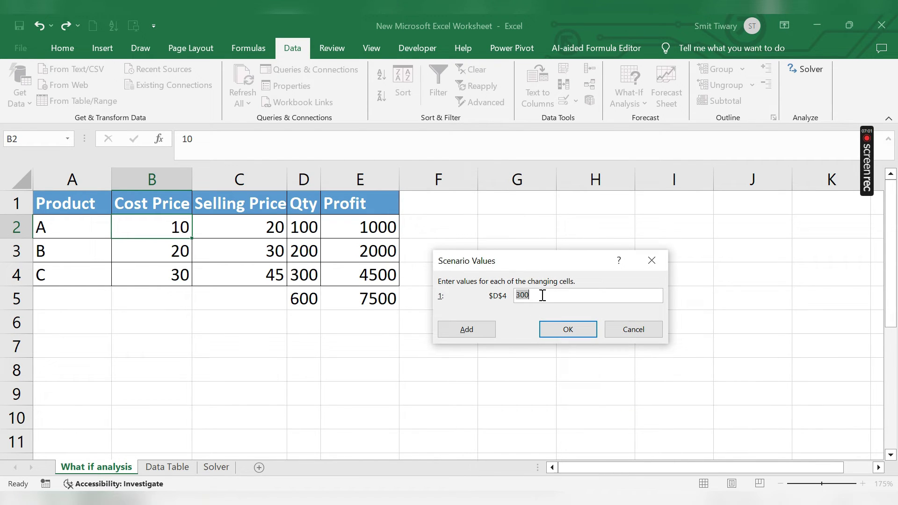
pyautogui.write('10')
pyautogui.press('BackSpace')
pyautogui.press('BackSpace')
pyautogui.write('175')
pyautogui.click(481, 332)
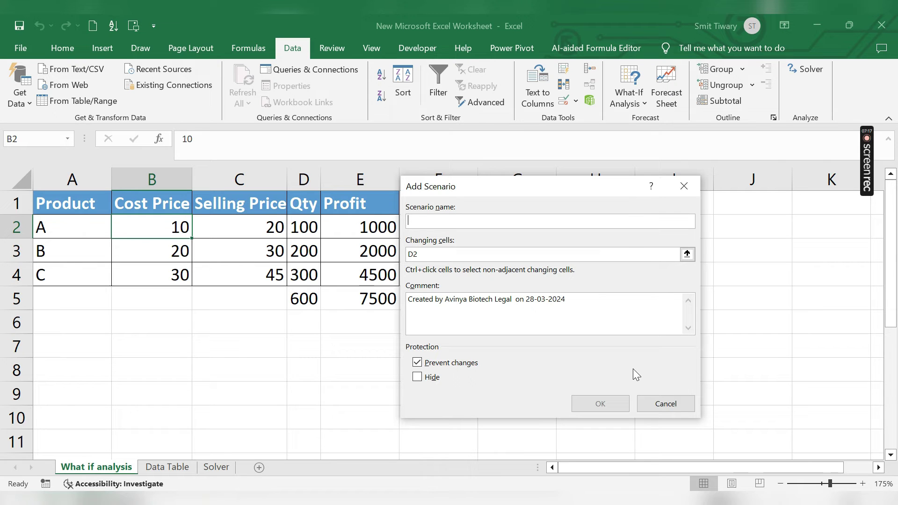
pyautogui.click(674, 404)
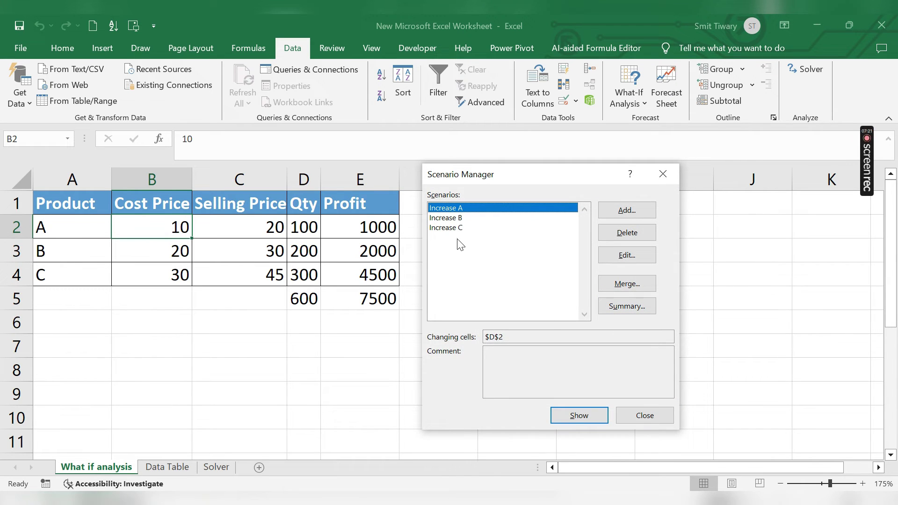
# - Show the Increase A, Increase B and Increase C scenarios one after another in the product table
pyautogui.moveTo(486, 178); pyautogui.dragTo(567, 191)
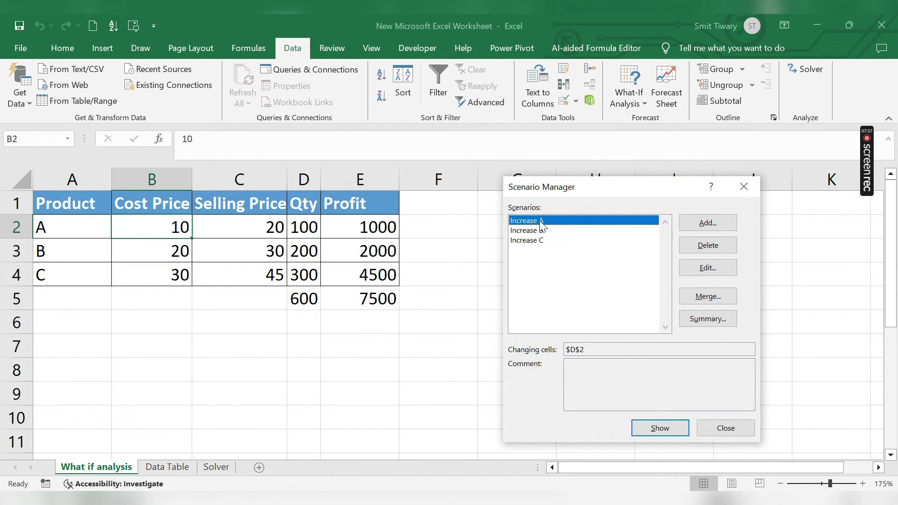
pyautogui.click(660, 429)
pyautogui.click(516, 231)
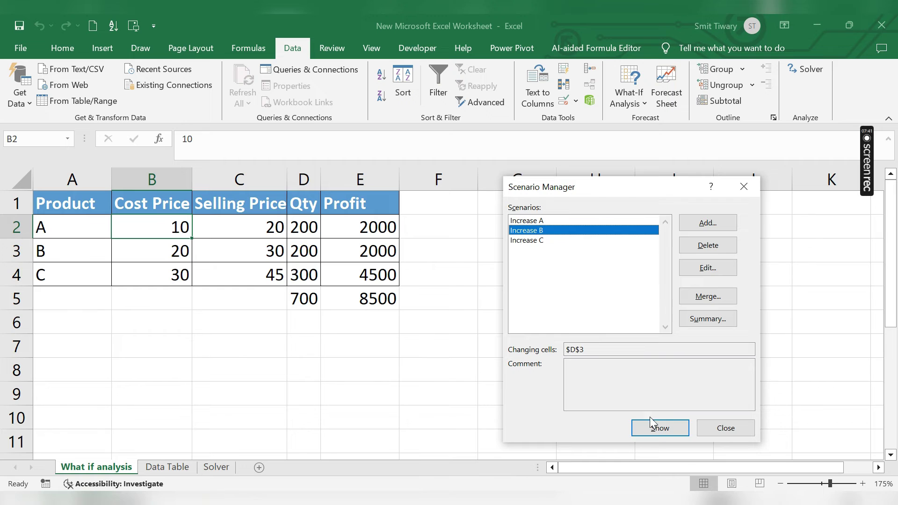
pyautogui.click(660, 429)
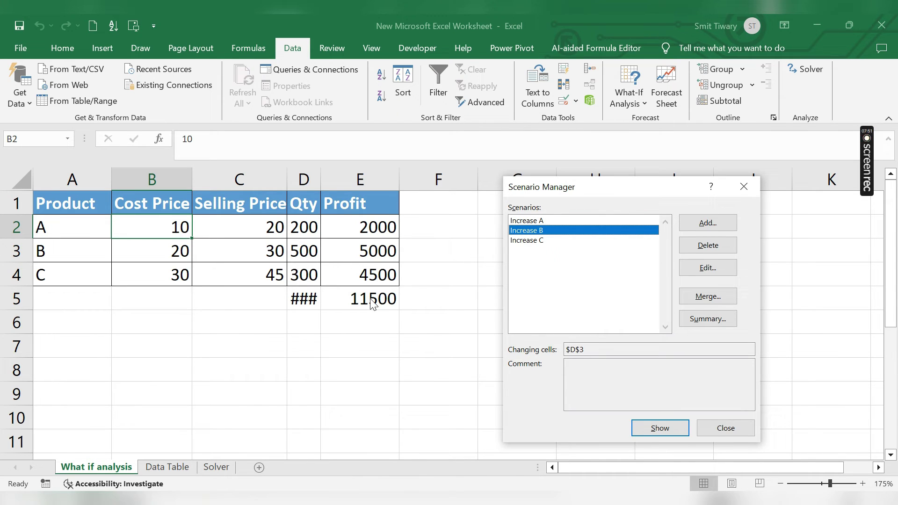
pyautogui.click(532, 242)
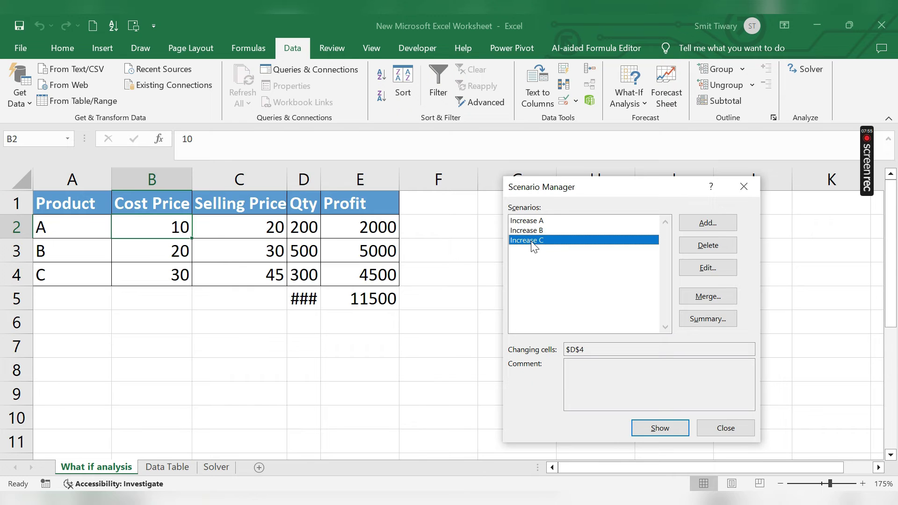
pyautogui.click(670, 428)
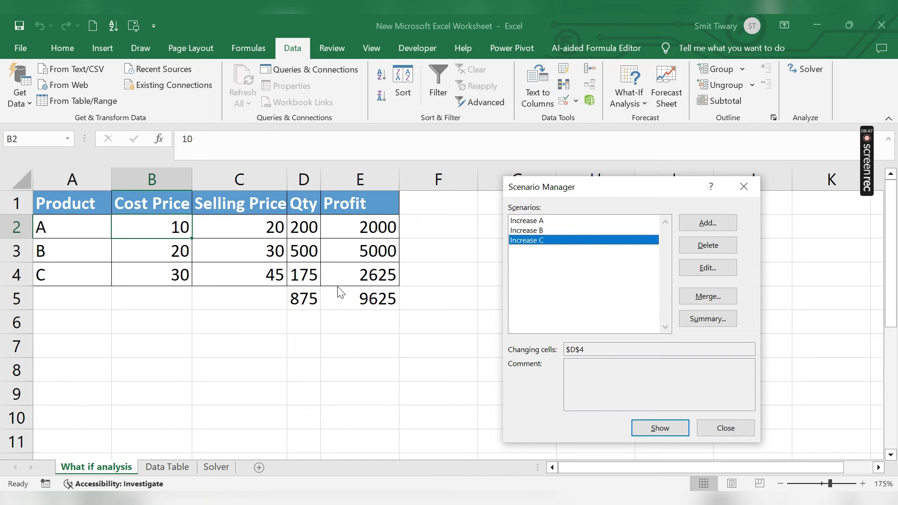
# - Generate a scenario summary report with E5 as the result cell, and delete the resulting Scenario Summary sheet
pyautogui.click(699, 320)
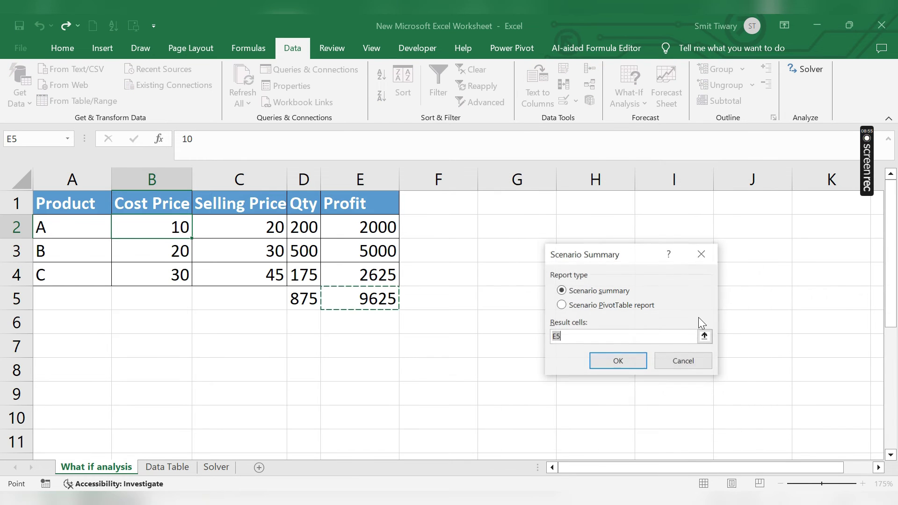
pyautogui.click(621, 364)
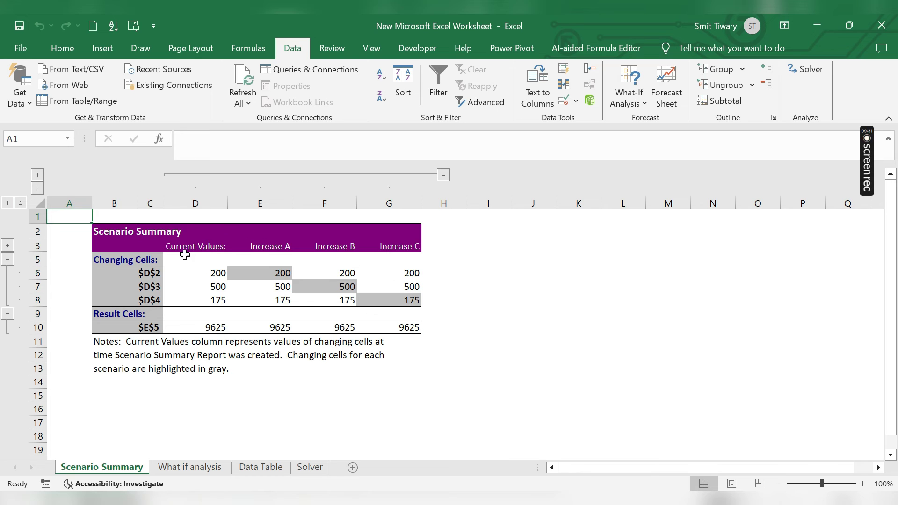
pyautogui.rightClick(120, 465)
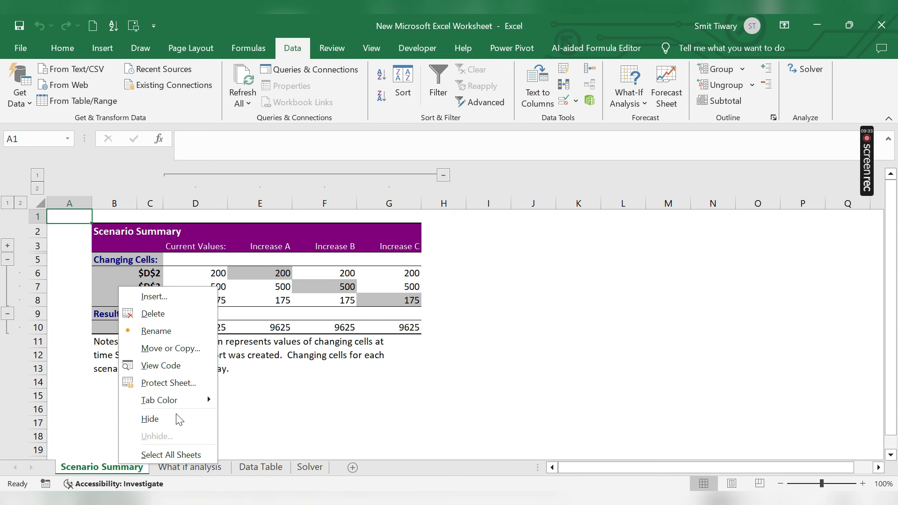
pyautogui.click(165, 315)
pyautogui.click(436, 302)
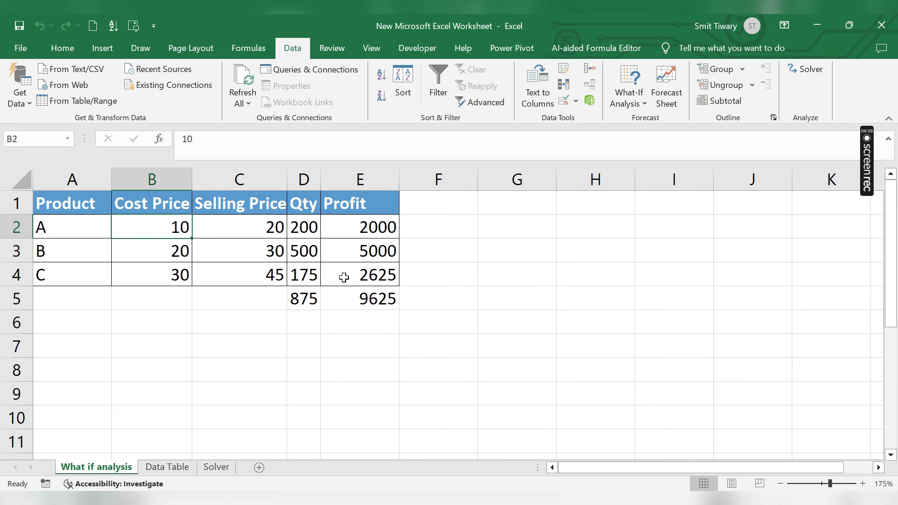
# - Delete the Increase B and Increase C scenarios in Scenario Manager and close it
pyautogui.click(631, 95)
pyautogui.click(654, 120)
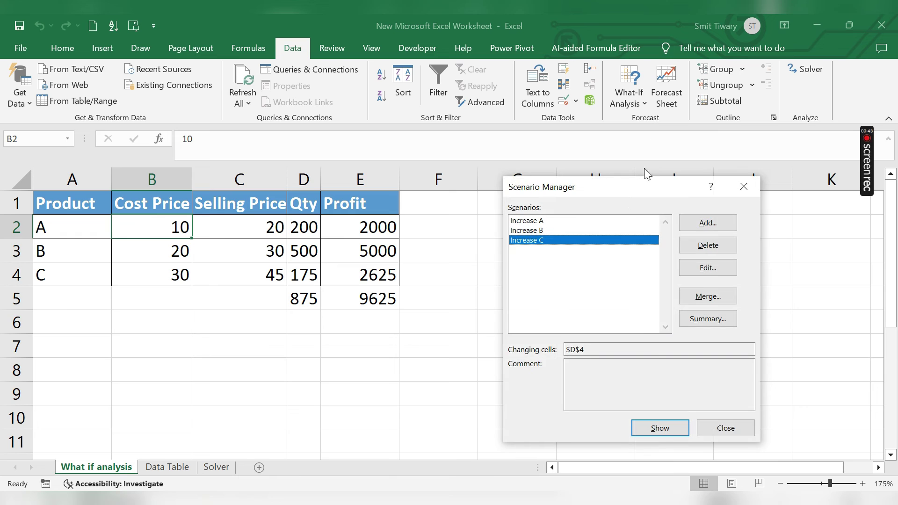
pyautogui.click(547, 231)
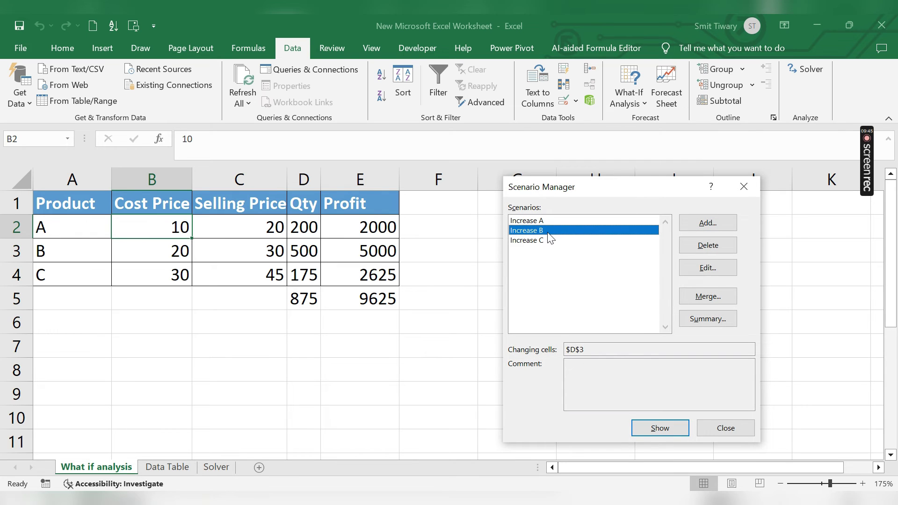
pyautogui.click(711, 240)
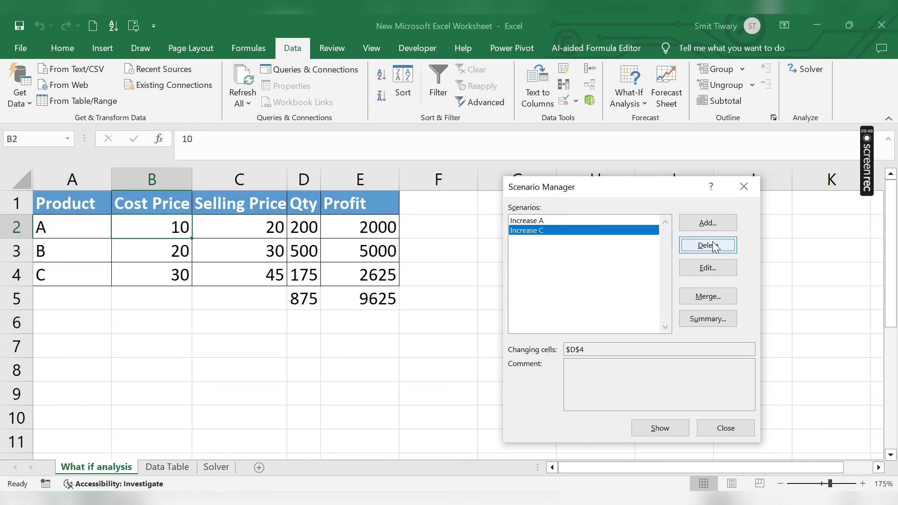
pyautogui.click(714, 248)
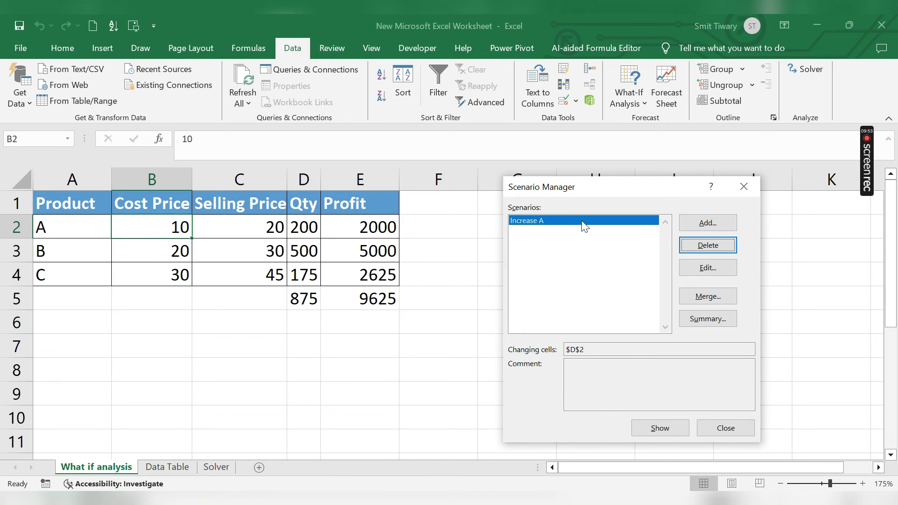
pyautogui.click(698, 223)
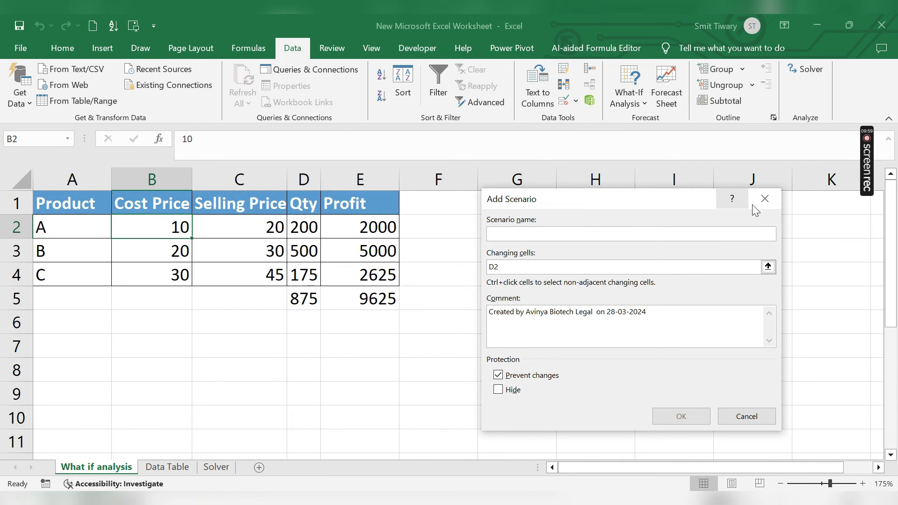
pyautogui.click(765, 199)
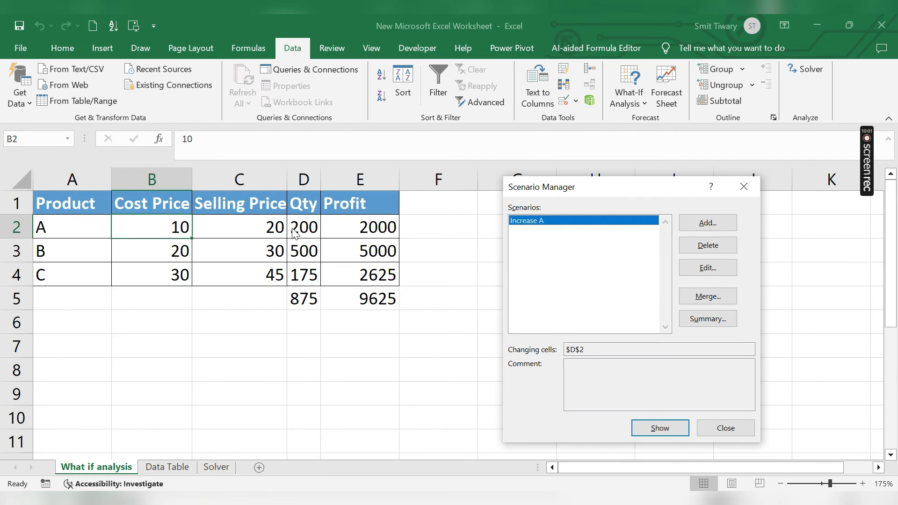
pyautogui.click(736, 430)
# - Set the quantities of products A, B and C in D2:D4 to 100, 200 and 300
pyautogui.click(307, 235)
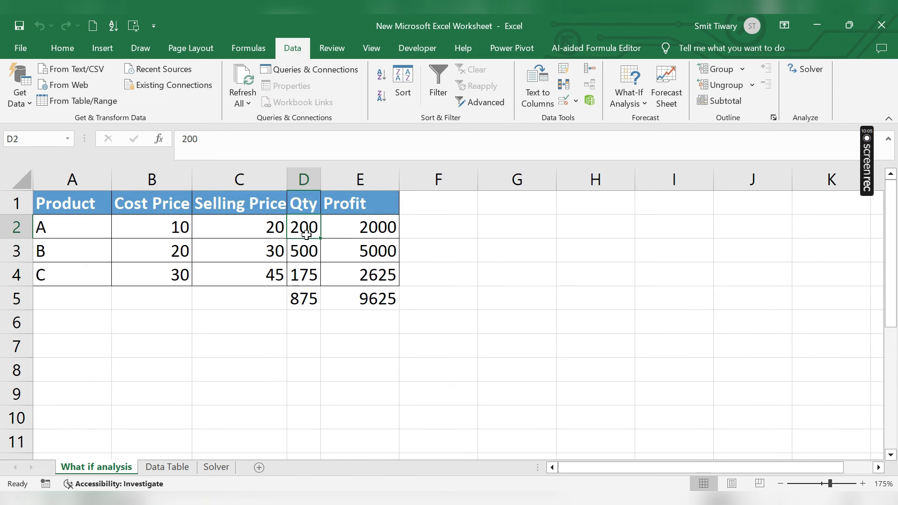
pyautogui.write('10')
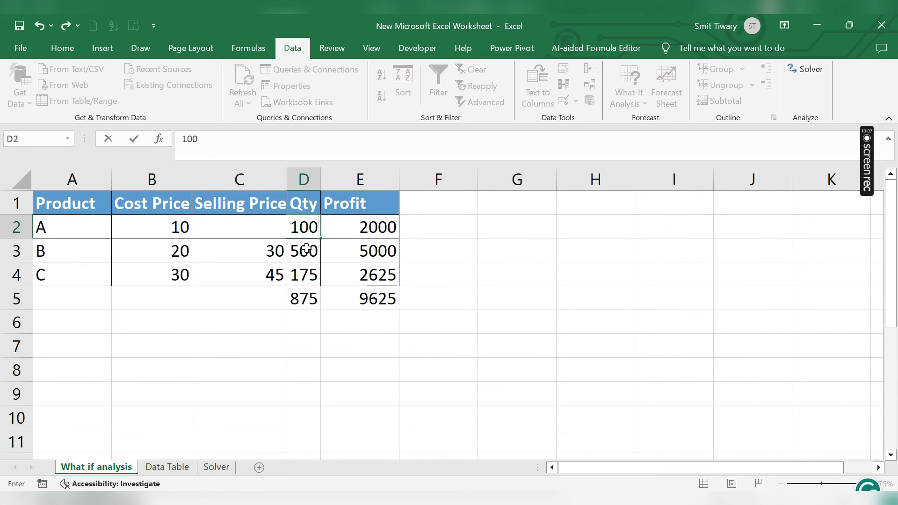
pyautogui.click(307, 249)
pyautogui.write('200')
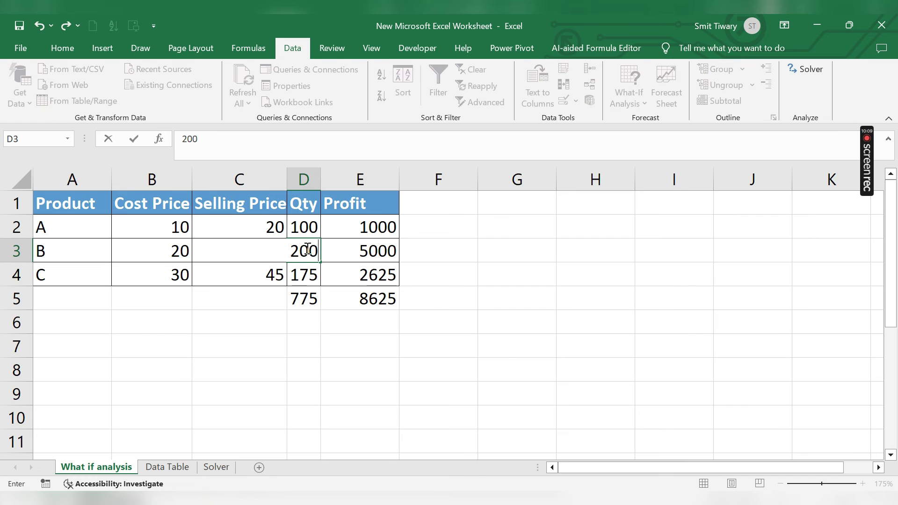
pyautogui.click(306, 273)
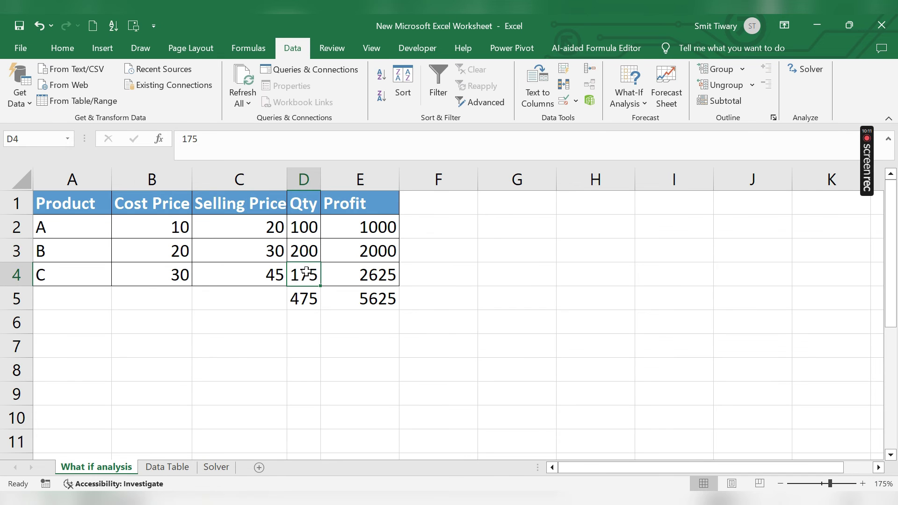
pyautogui.write('300')
pyautogui.click(528, 305)
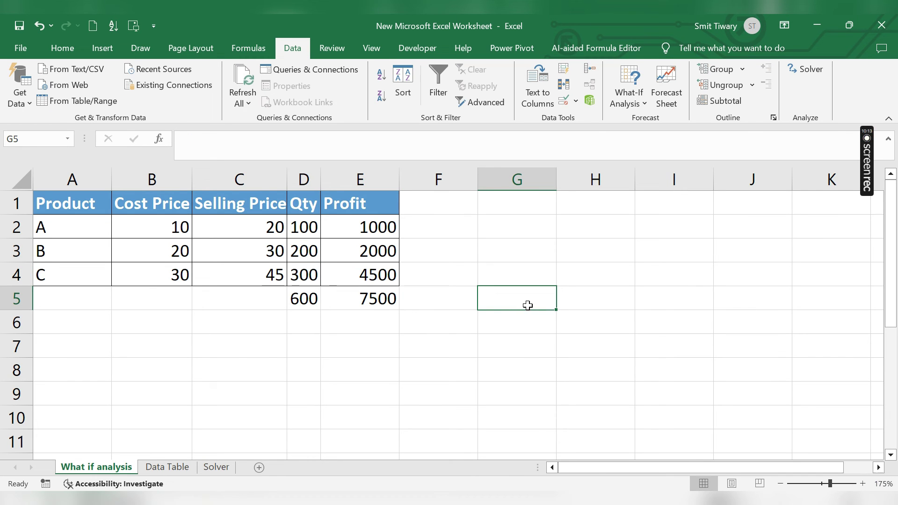
# - Start a new scenario in Scenario Manager, clear its default comment and name it "b to 300"
pyautogui.click(640, 104)
pyautogui.click(655, 124)
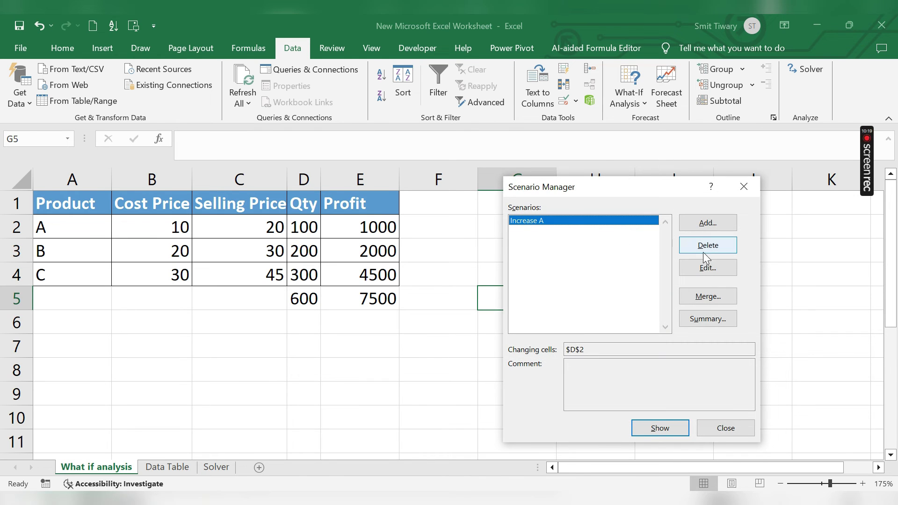
pyautogui.click(707, 223)
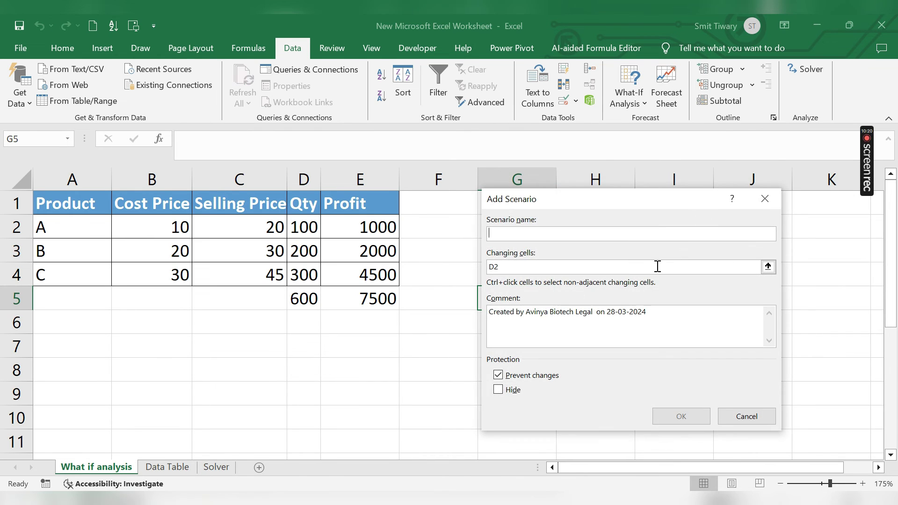
pyautogui.doubleClick(657, 311)
pyautogui.press('BackSpace')
pyautogui.press('BackSpace')
pyautogui.press('BackSpace')
pyautogui.press('BackSpace')
pyautogui.press('BackSpace')
pyautogui.press('BackSpace')
pyautogui.press('BackSpace')
pyautogui.press('BackSpace')
pyautogui.press('BackSpace')
pyautogui.press('BackSpace')
pyautogui.press('BackSpace')
pyautogui.press('BackSpace')
pyautogui.press('BackSpace')
pyautogui.press('BackSpace')
pyautogui.press('BackSpace')
pyautogui.press('BackSpace')
pyautogui.press('BackSpace')
pyautogui.press('BackSpace')
pyautogui.press('BackSpace')
pyautogui.press('BackSpace')
pyautogui.press('BackSpace')
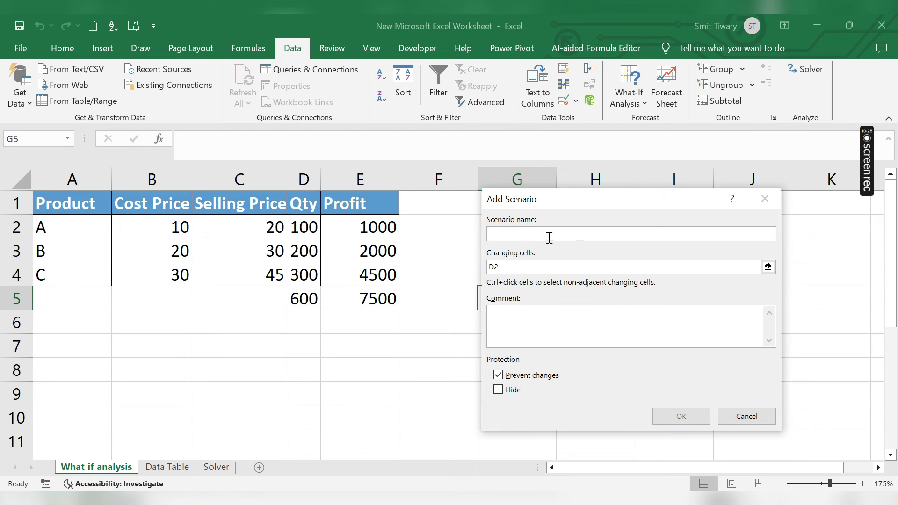
pyautogui.click(515, 235)
pyautogui.write('b to ')
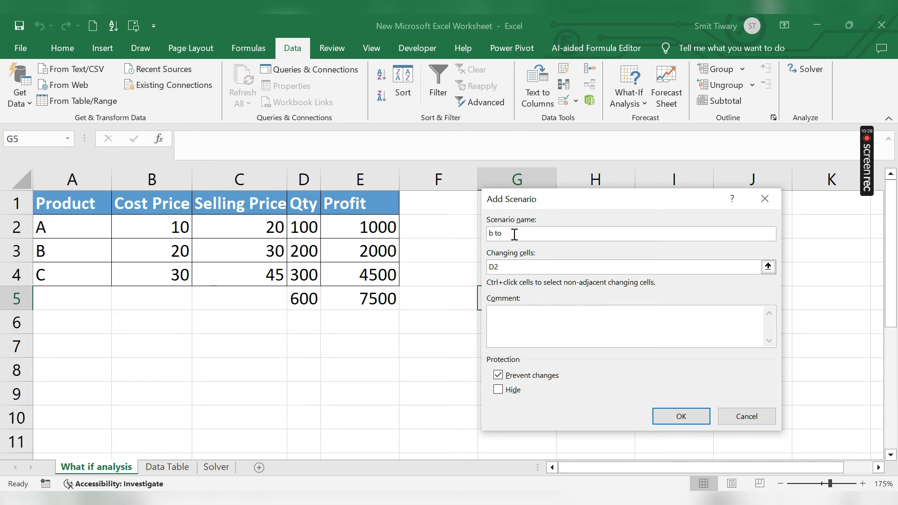
pyautogui.write('300')
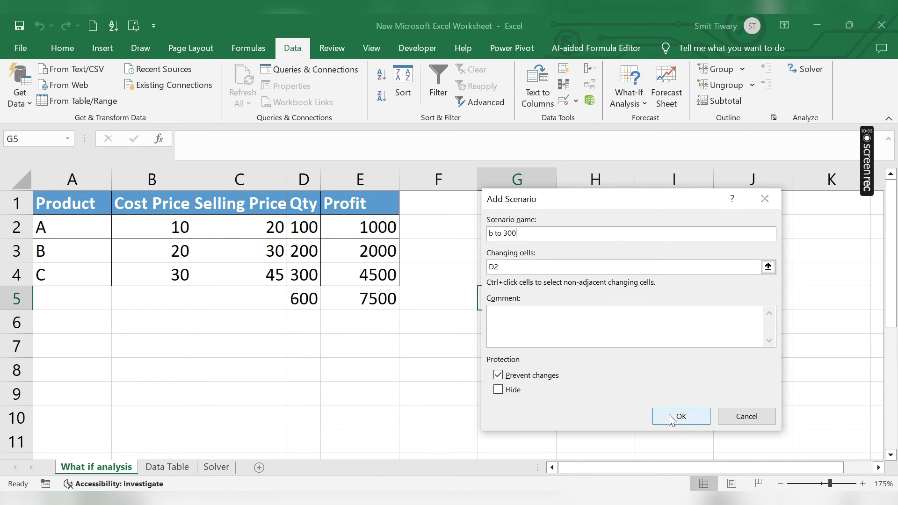
# - Make product A's quantity in D2 the changing cell with a scenario value of 300, and save the scenario
pyautogui.doubleClick(519, 265)
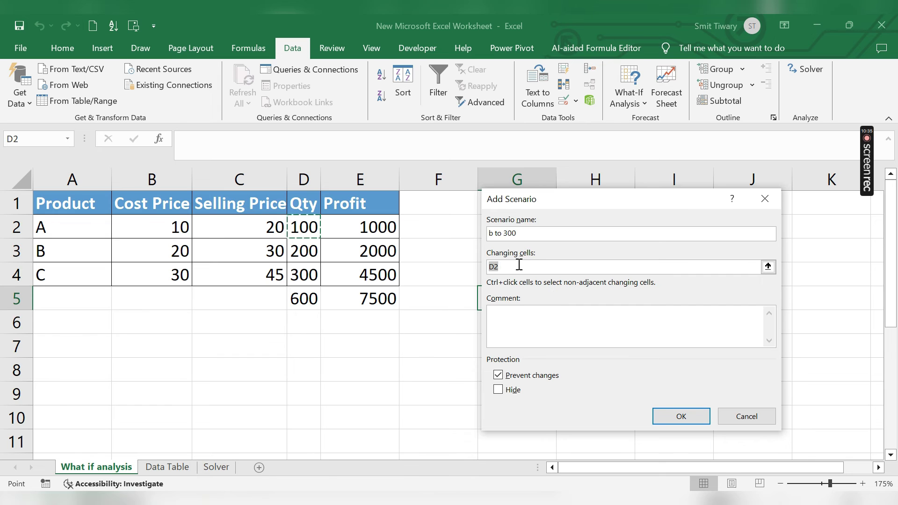
pyautogui.click(296, 228)
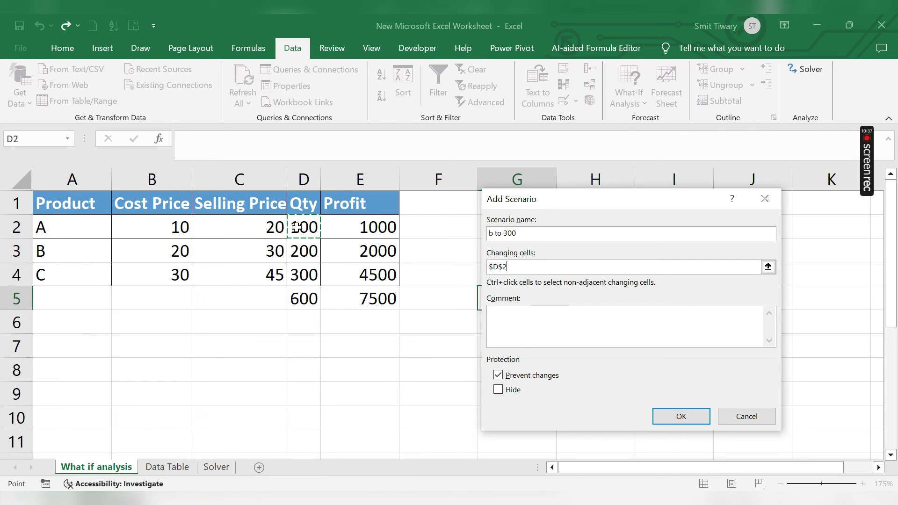
pyautogui.click(673, 423)
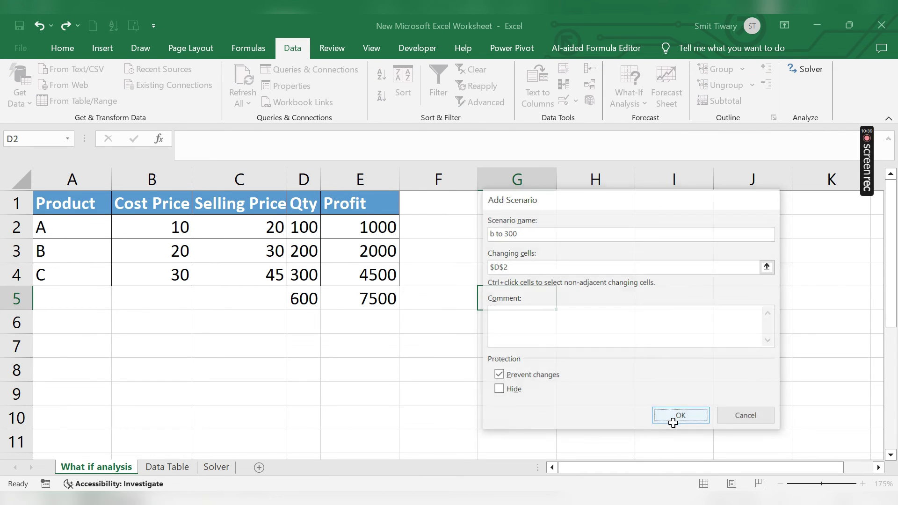
pyautogui.click(614, 309)
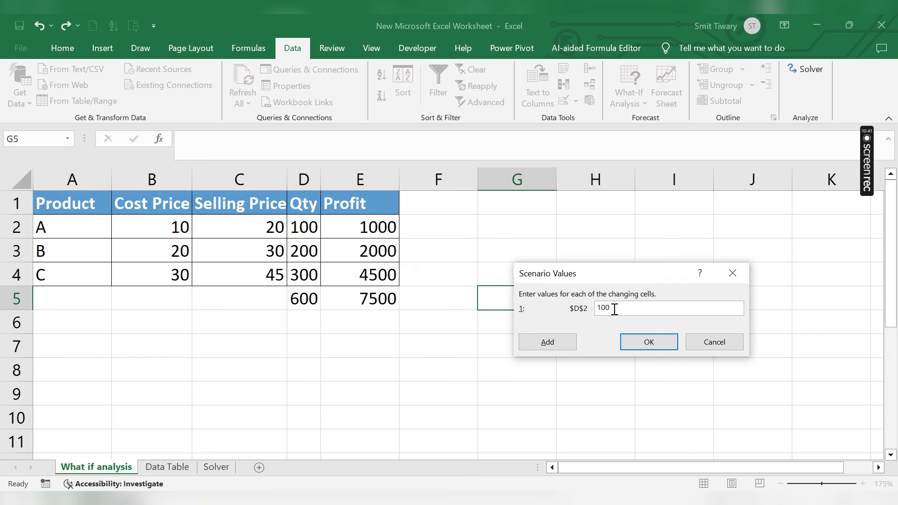
pyautogui.doubleClick(614, 309)
pyautogui.write('150')
pyautogui.press('BackSpace')
pyautogui.press('BackSpace')
pyautogui.press('BackSpace')
pyautogui.write('300')
pyautogui.click(650, 342)
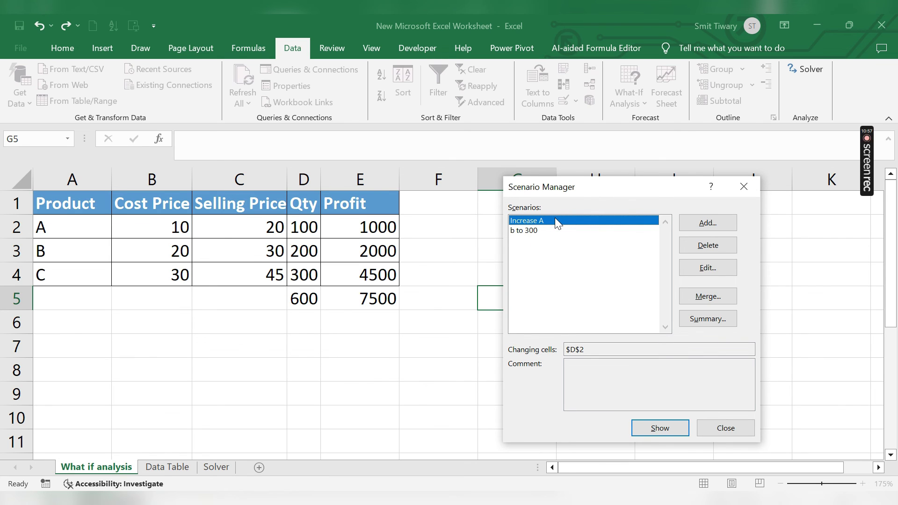
# - Show the Increase A scenario and the "b to 300" scenario in turn in the product table
pyautogui.click(665, 426)
pyautogui.click(532, 231)
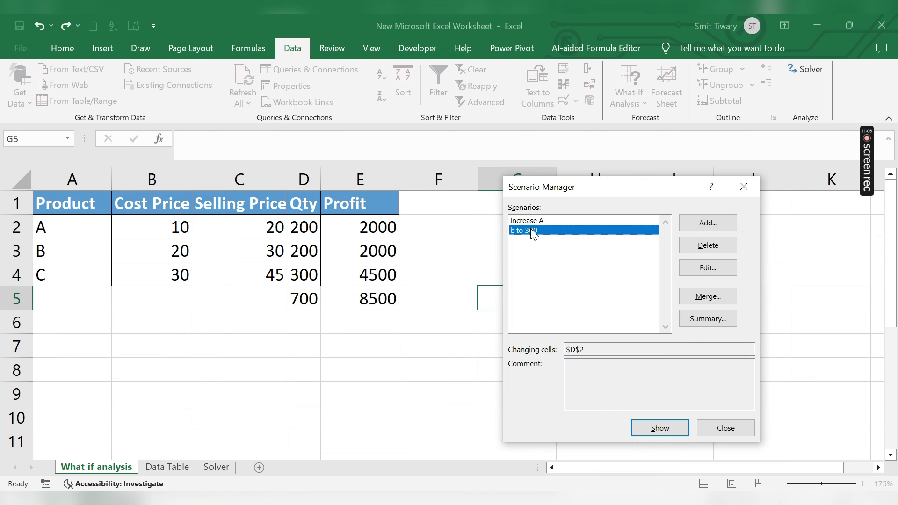
pyautogui.click(674, 429)
# - Generate a scenario summary report with E5 as the result cell, and return to the What if analysis sheet
pyautogui.click(714, 321)
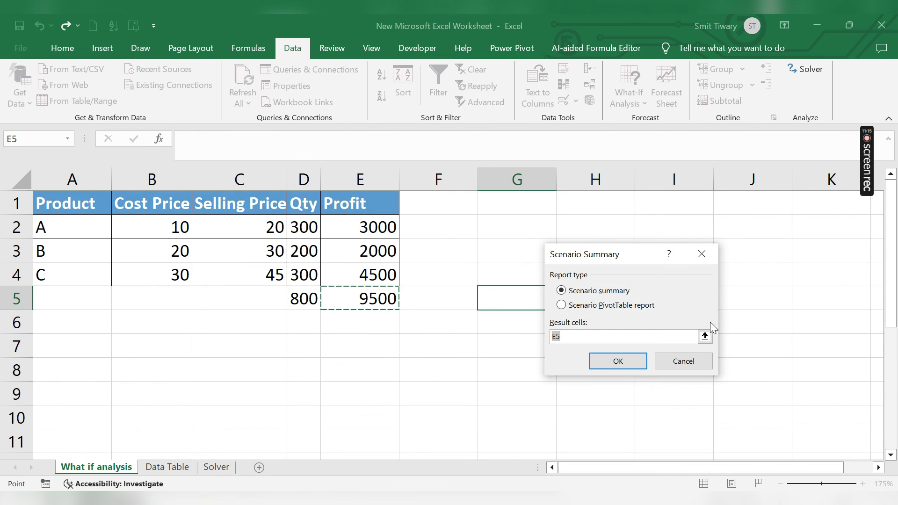
pyautogui.click(618, 361)
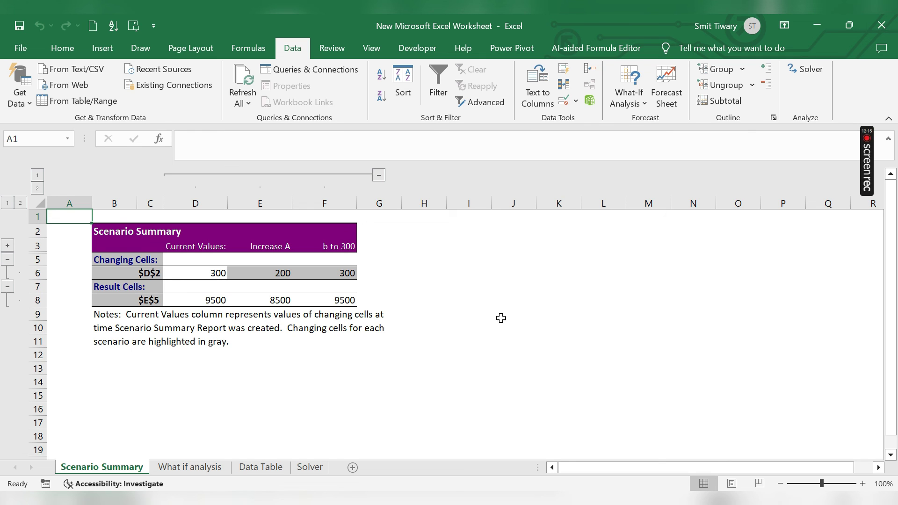
pyautogui.click(203, 468)
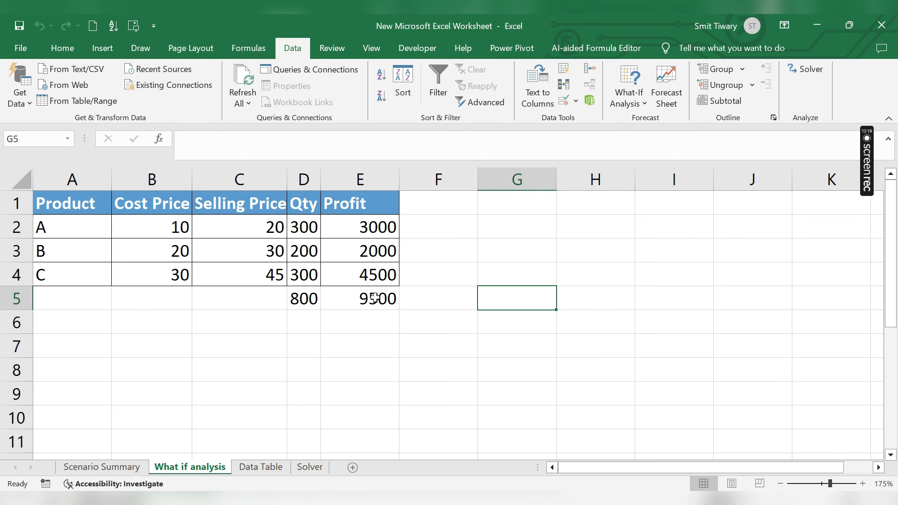